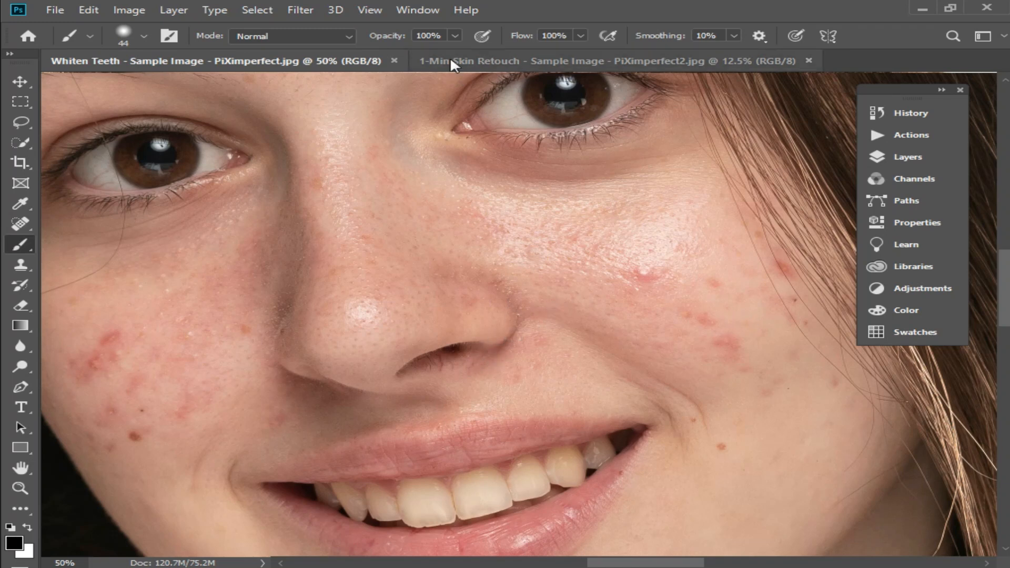
- Switch to the 1-Min Skin Retouch document and zoom in on the woman's face
click(491, 59)
click(518, 342)
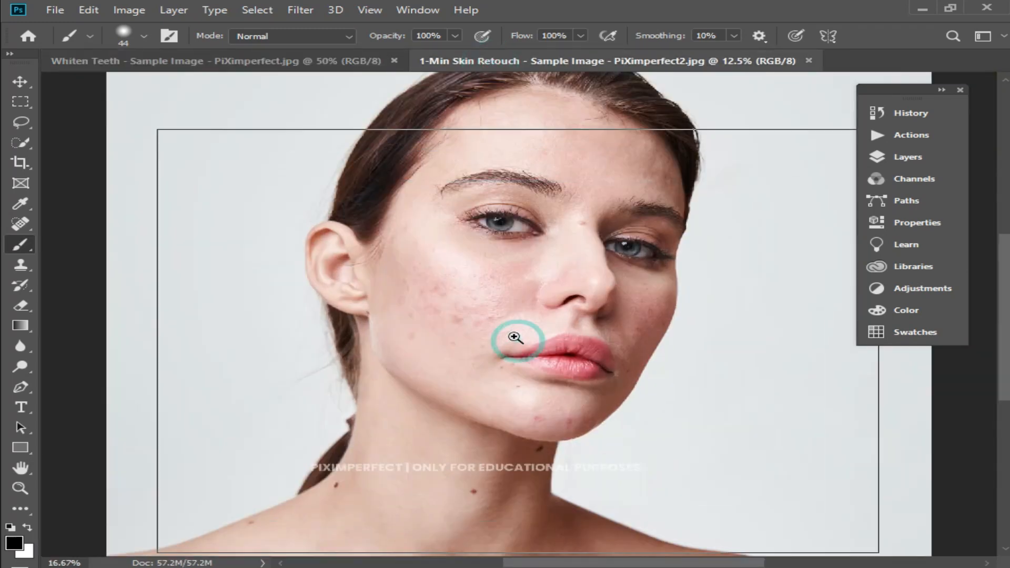
click(514, 333)
click(476, 295)
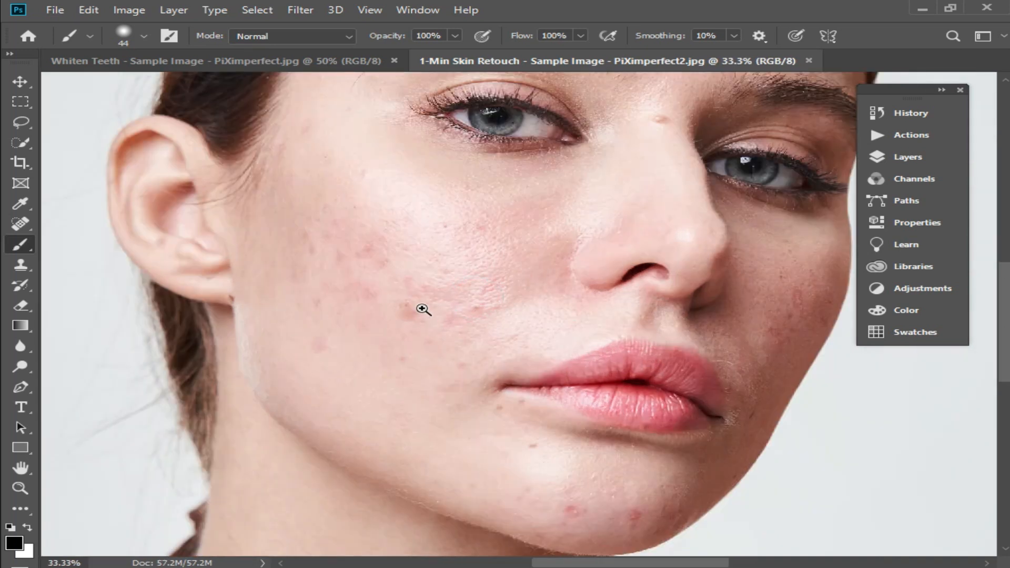
scroll(445, 320, left, 3)
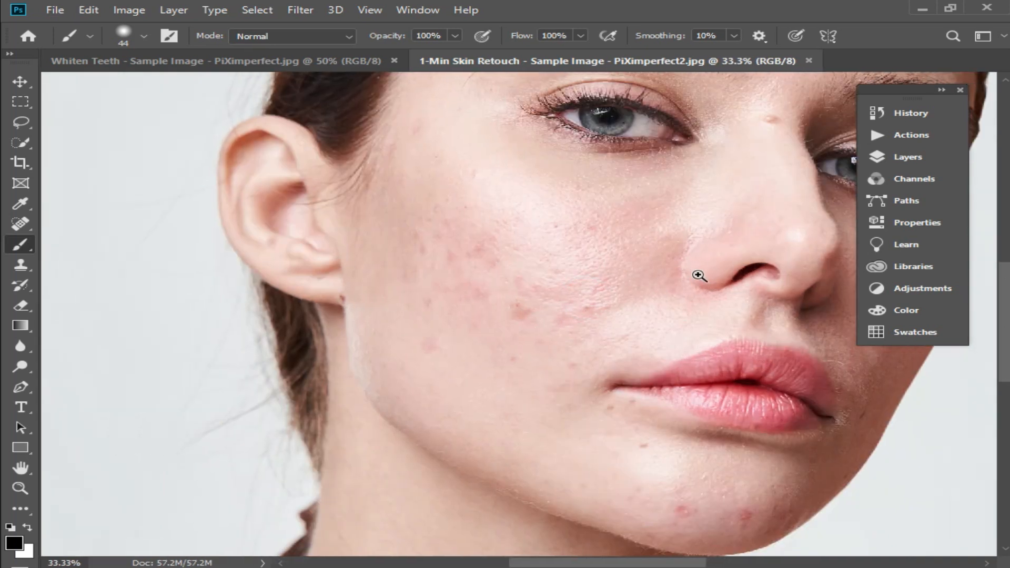
scroll(655, 274, right, 5)
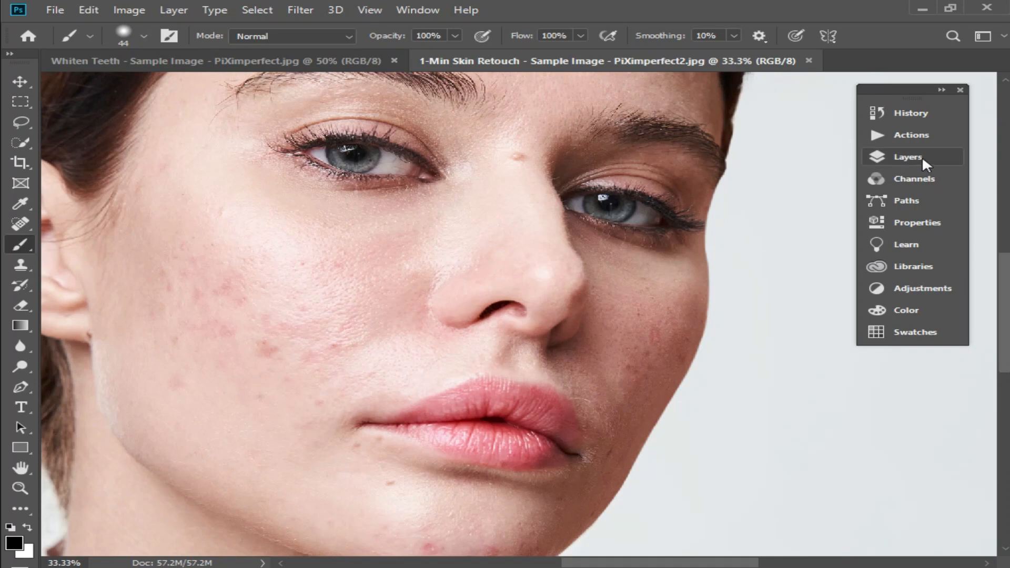
- Create a new action set named skin softaning in the Actions panel
click(922, 156)
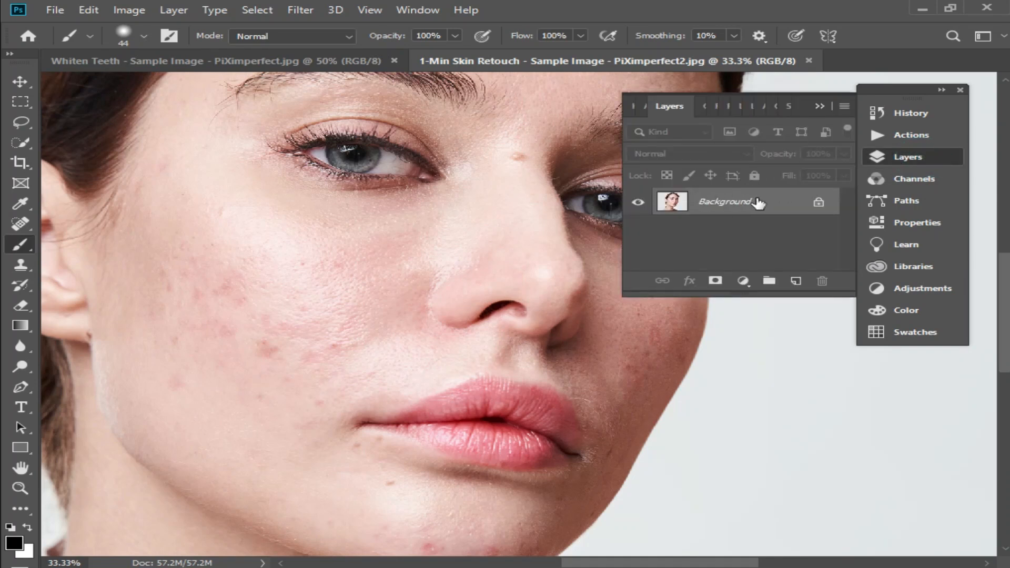
click(917, 139)
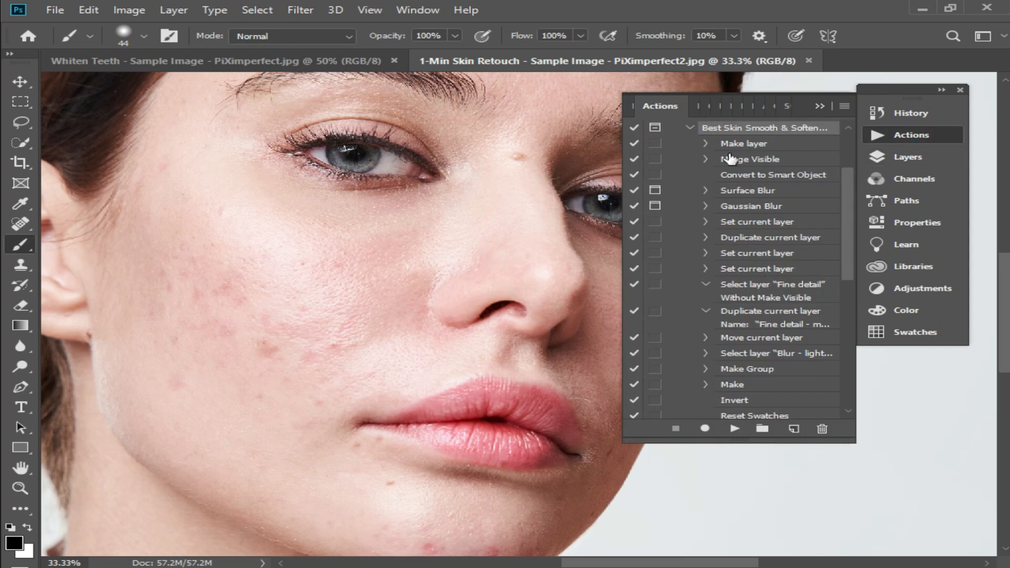
click(690, 127)
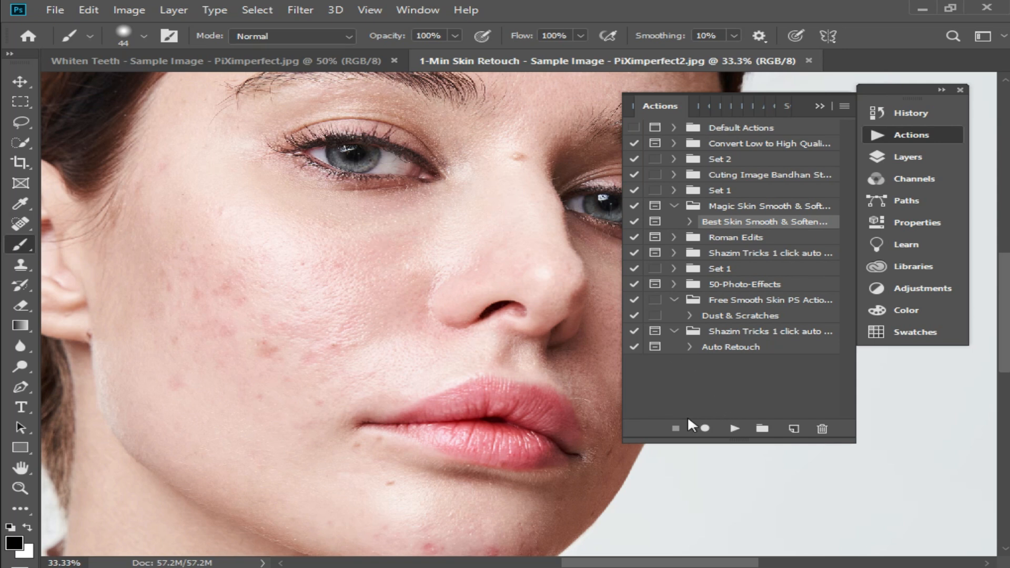
click(762, 429)
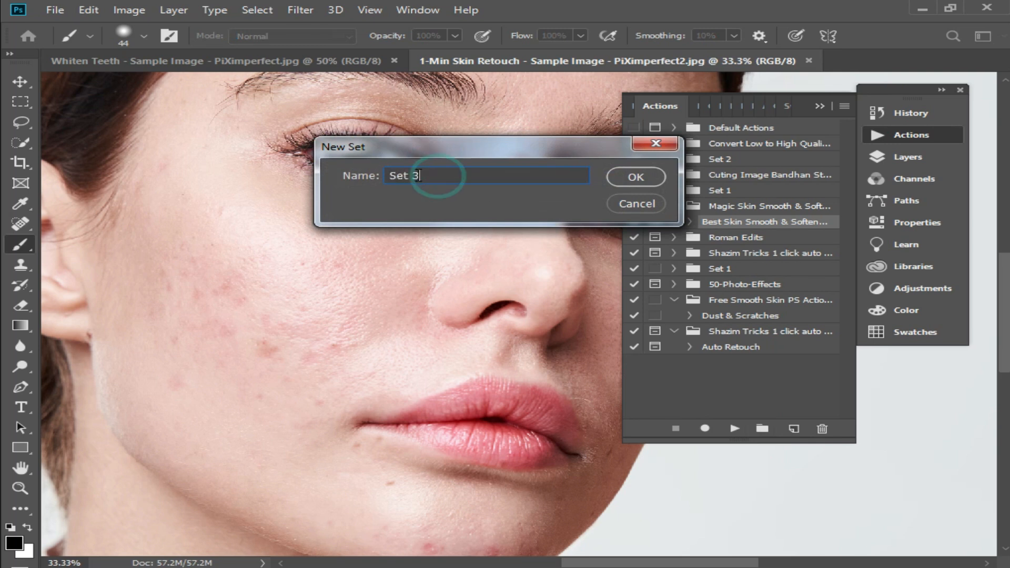
text(skin)
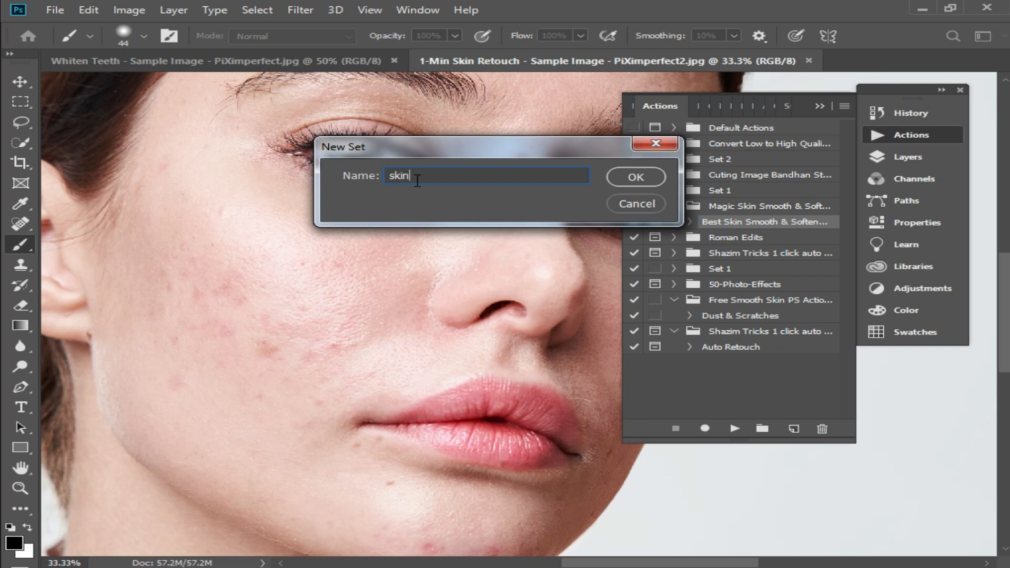
text( softaning)
click(637, 177)
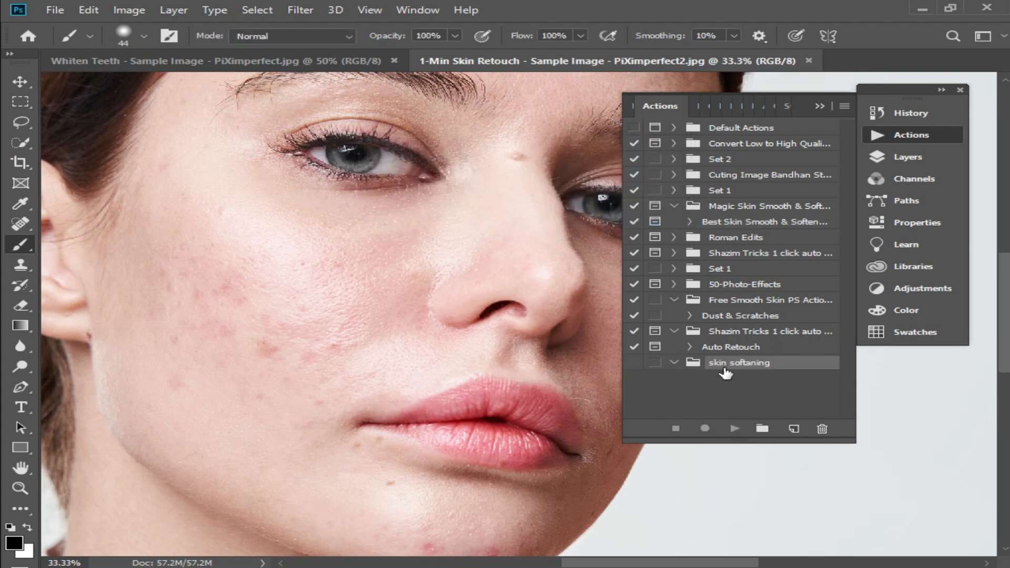
- Start recording a new action, Action 3, in the skin softaning set with function key F4
click(795, 430)
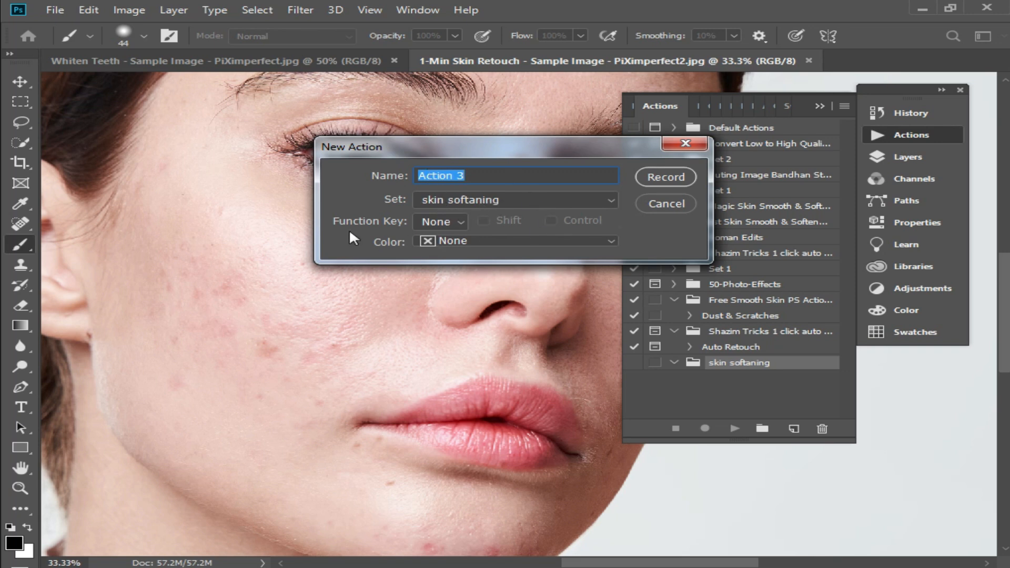
click(465, 221)
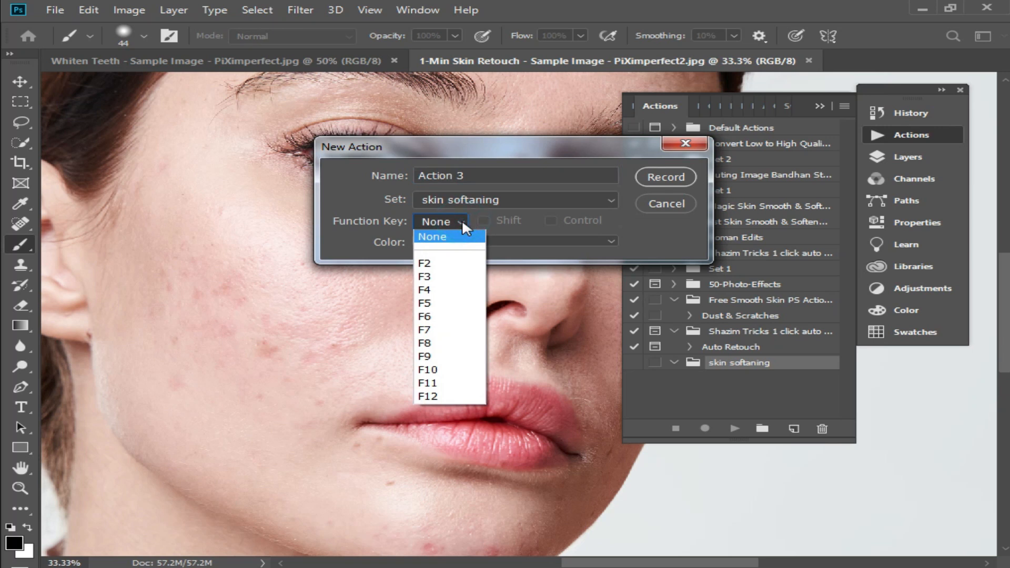
click(437, 290)
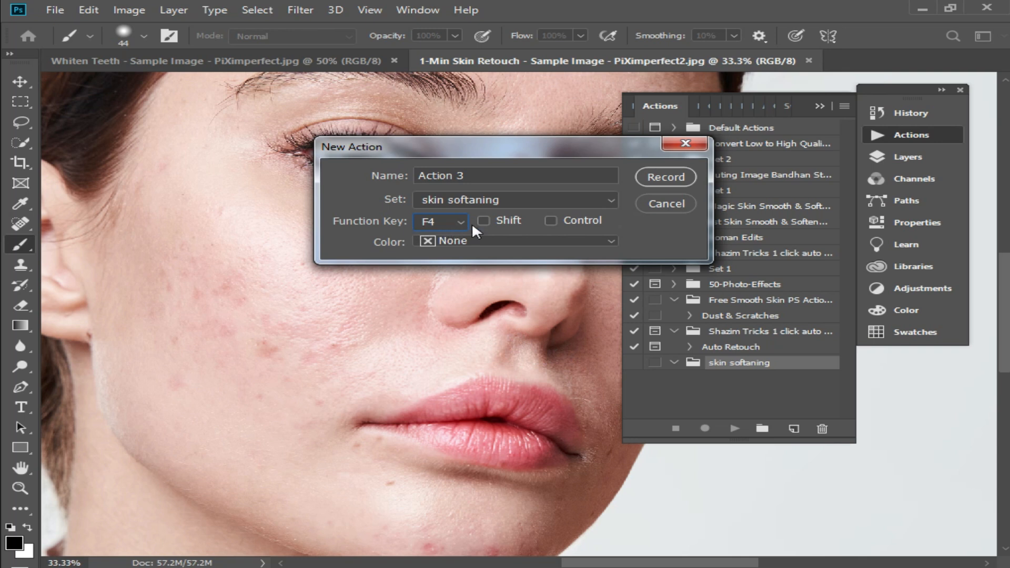
click(664, 177)
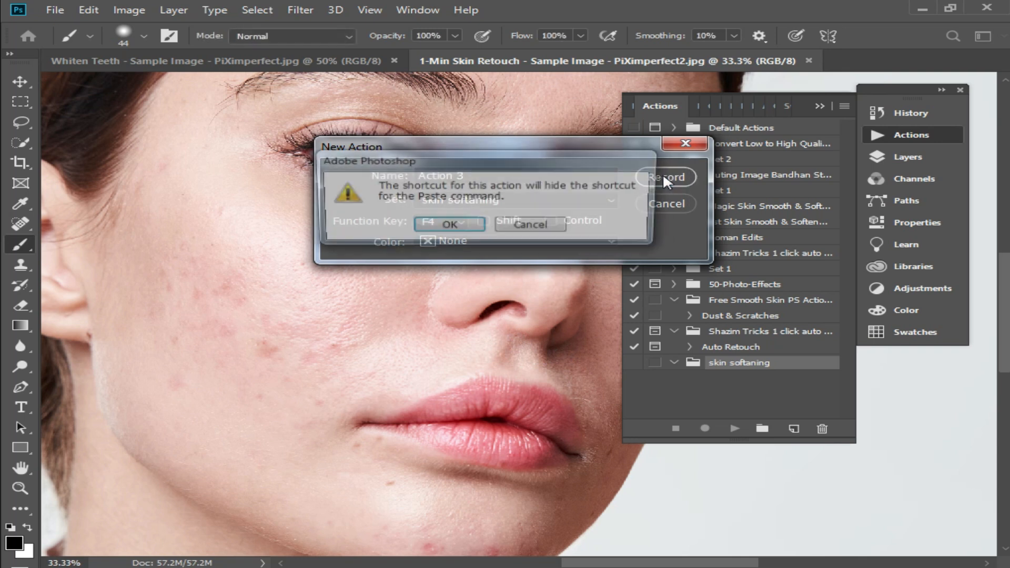
key(Return)
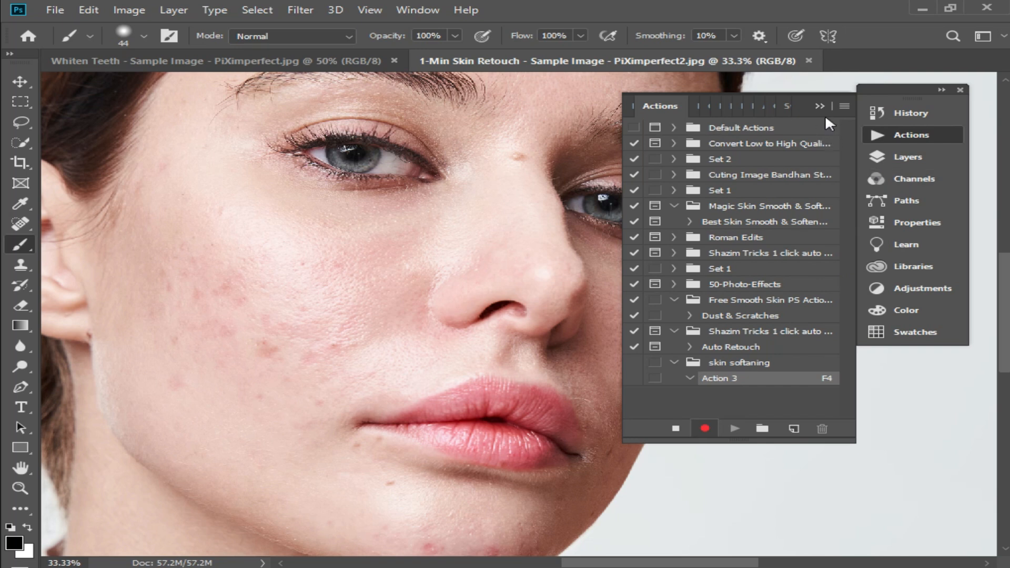
- Duplicate the Background layer and set the copy's blend mode to Vivid Light
key(F7)
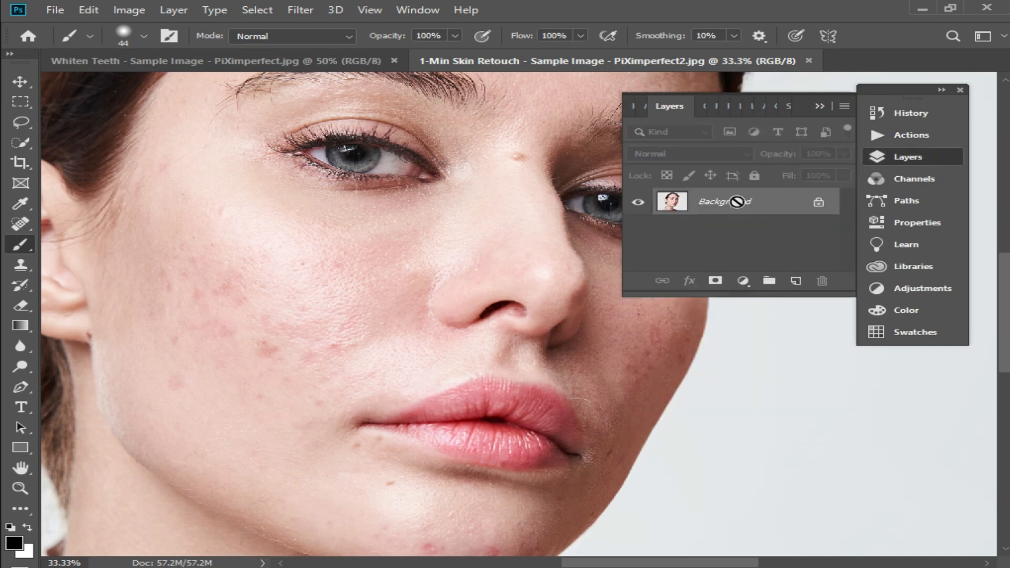
key(ctrl+j)
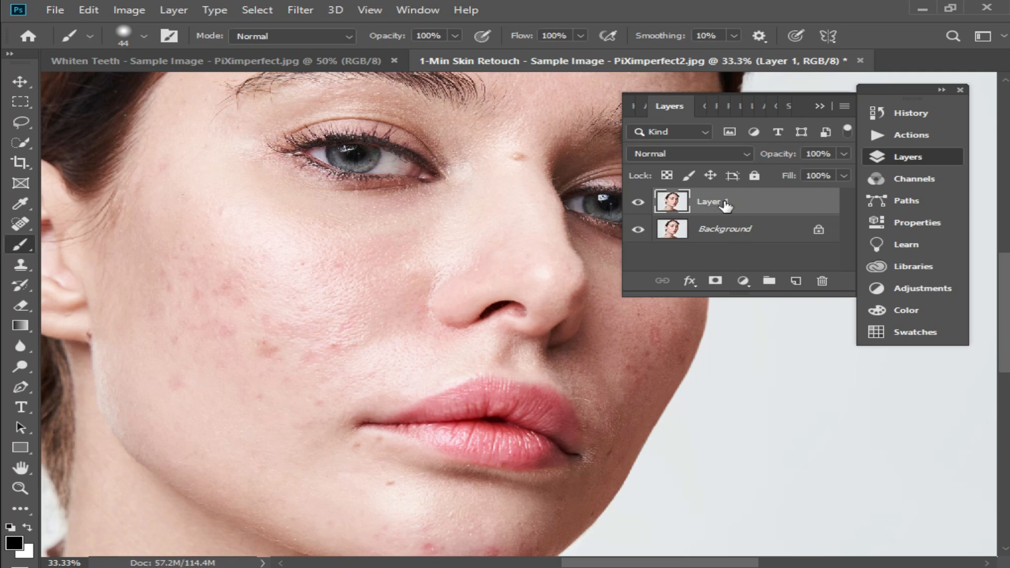
click(743, 152)
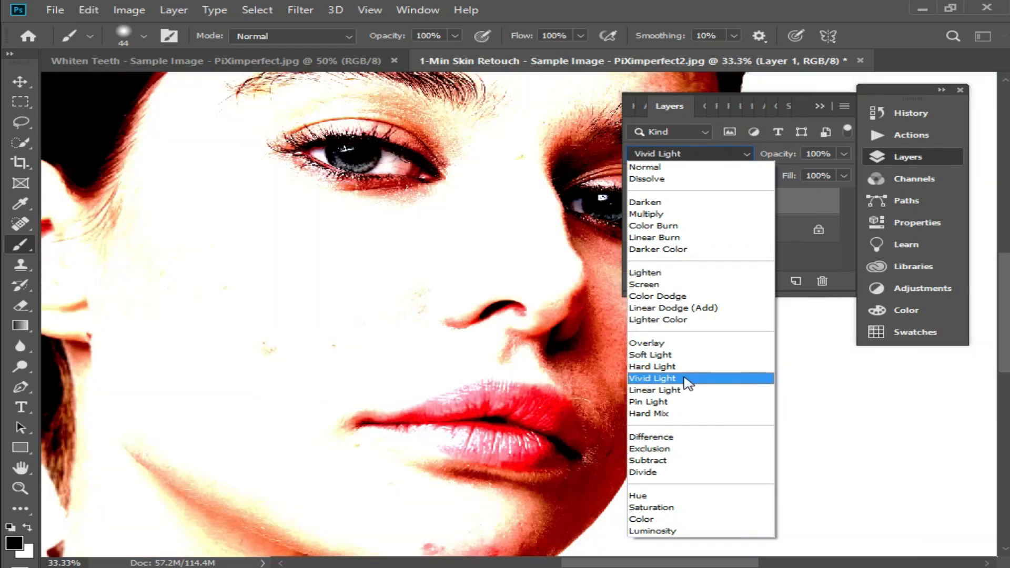
click(685, 380)
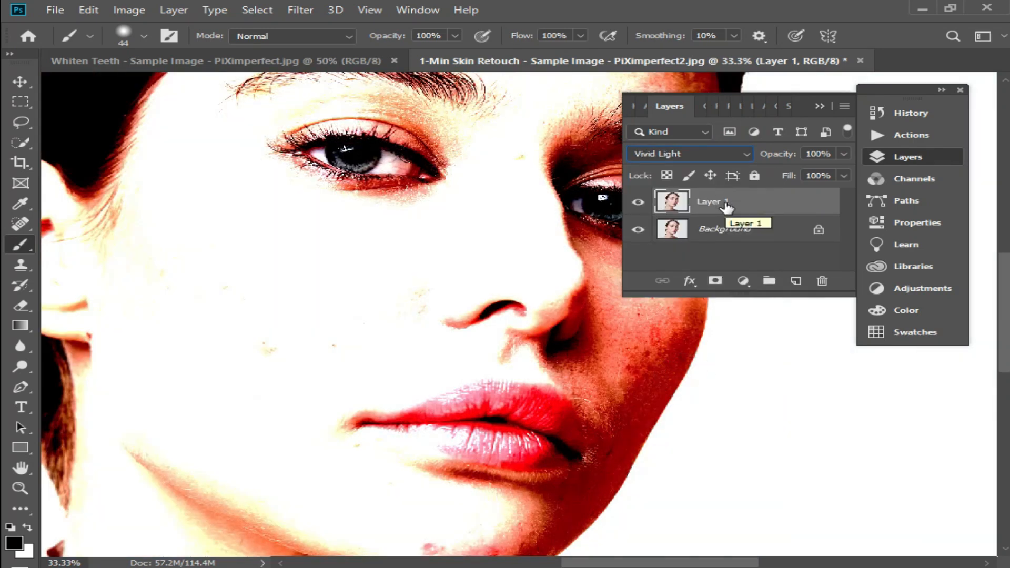
- Invert the duplicate layer and apply a High Pass filter with a 20.8 pixel radius
key(ctrl+i)
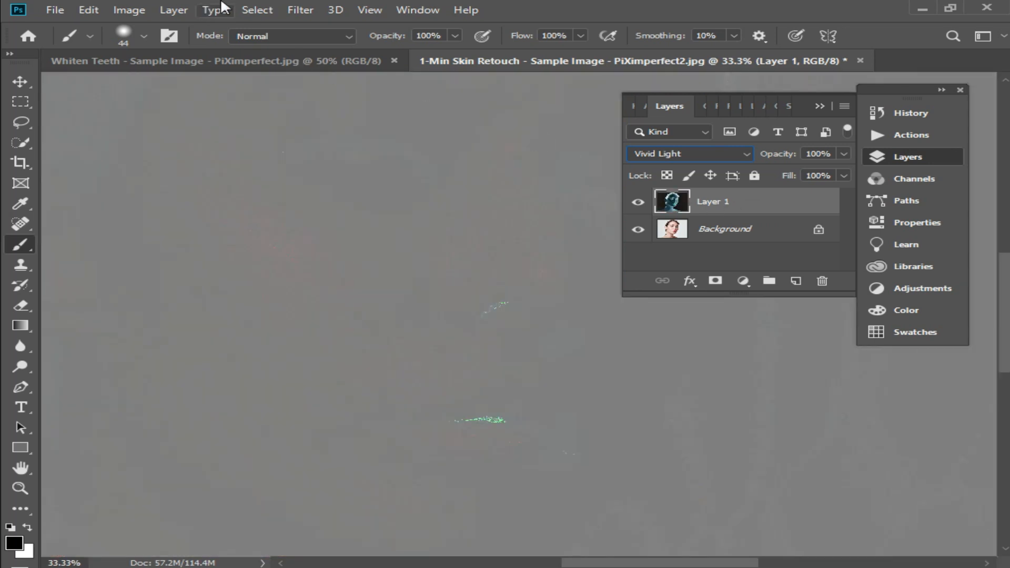
click(302, 11)
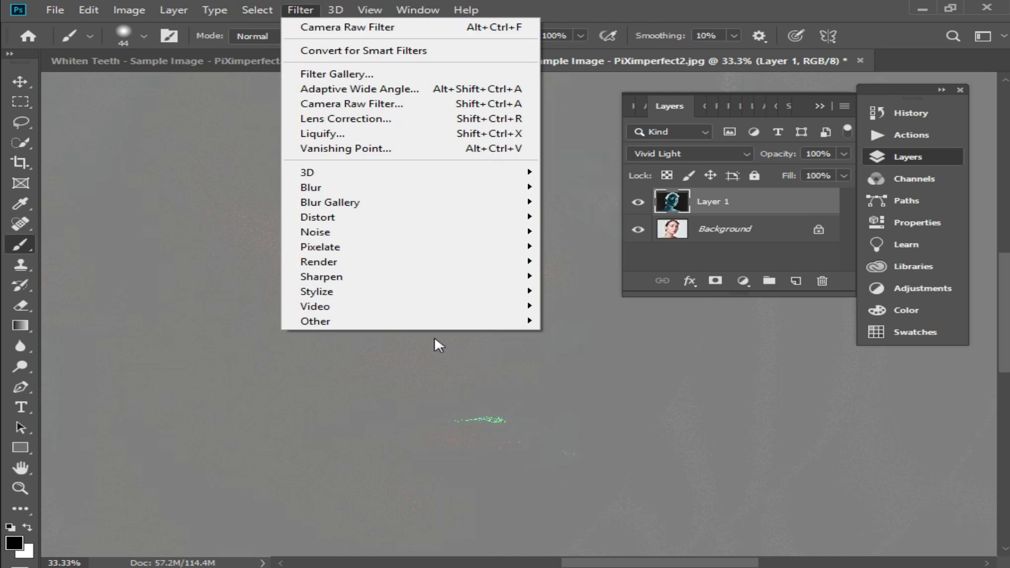
mouse_move(411, 321)
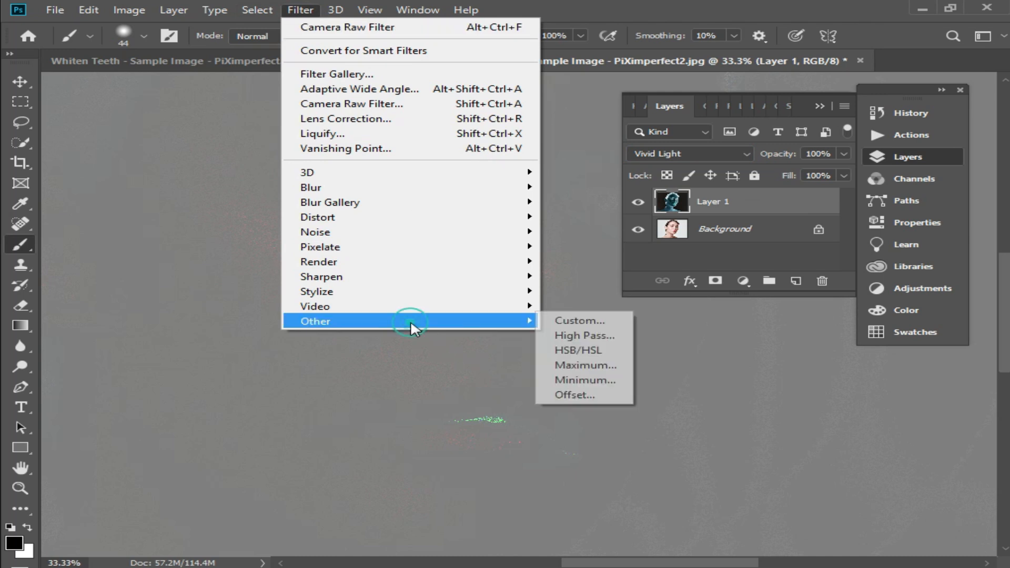
click(606, 338)
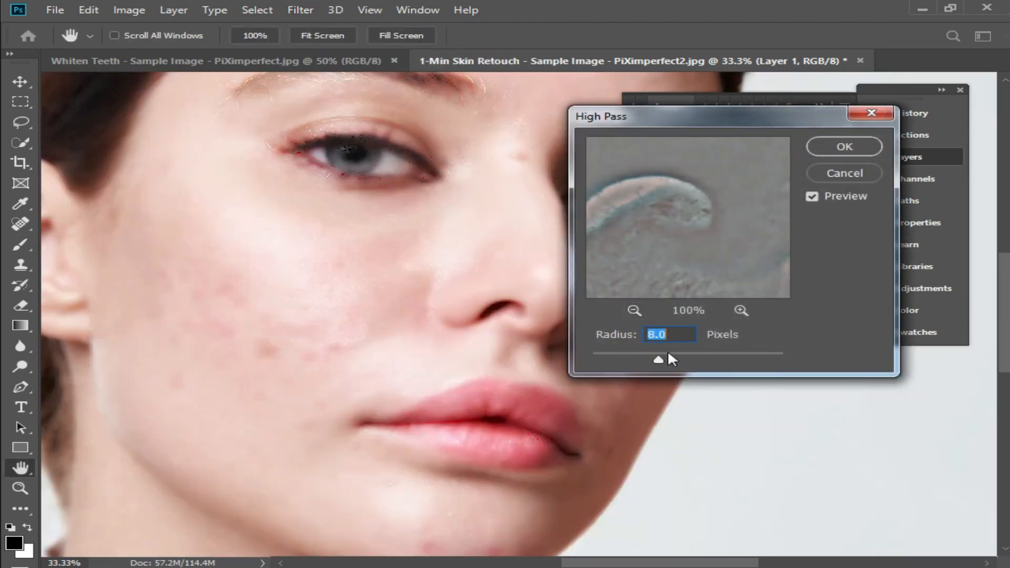
drag(662, 359, 723, 361)
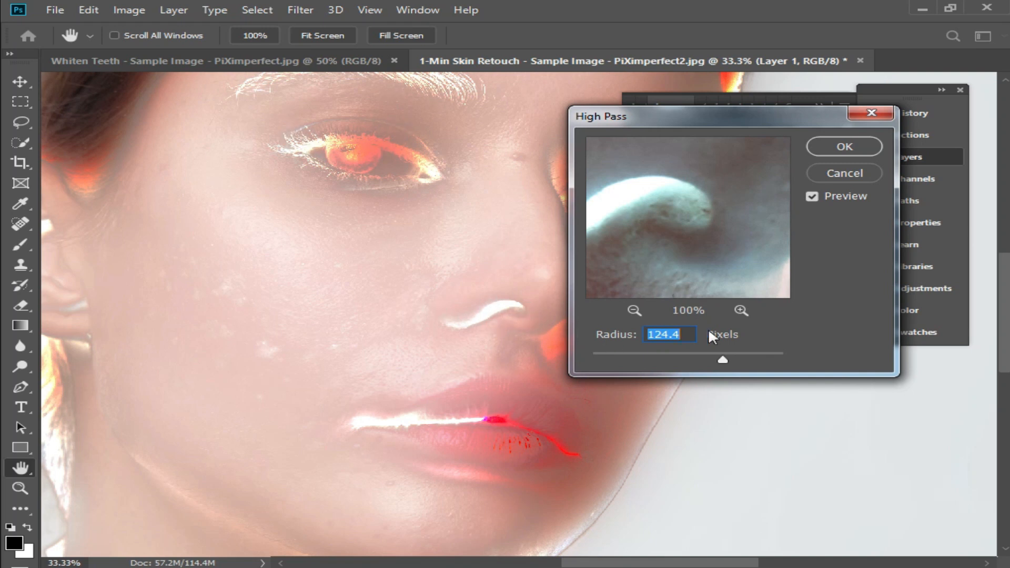
drag(723, 357, 676, 353)
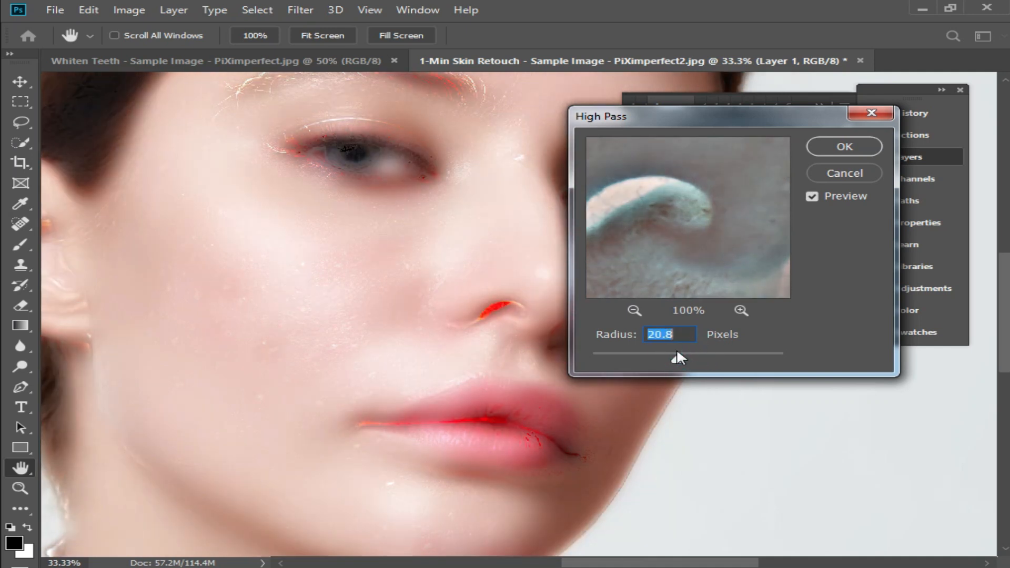
click(863, 146)
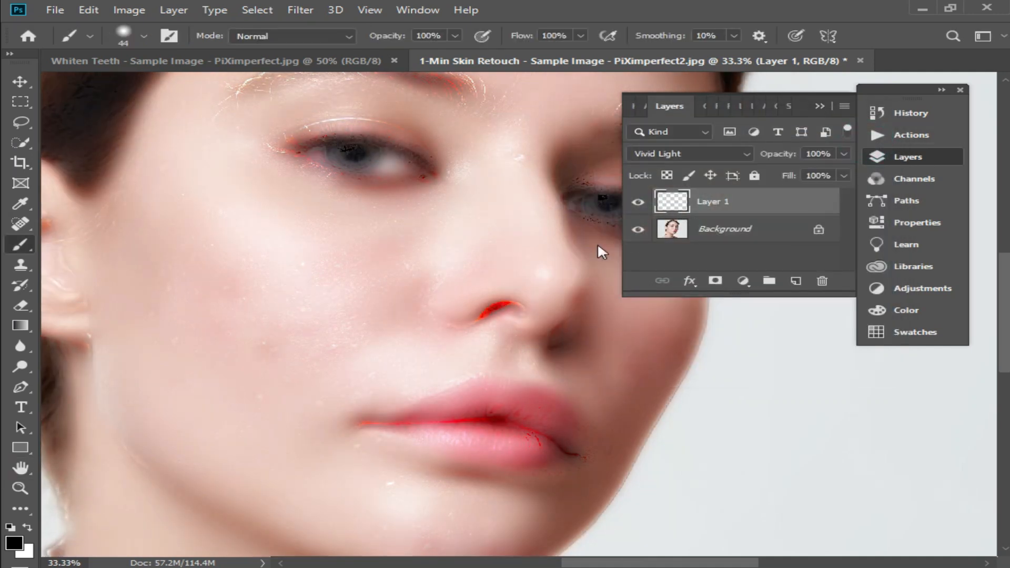
- Apply a Gaussian Blur with a 2.7 pixel radius to the duplicate layer
click(302, 8)
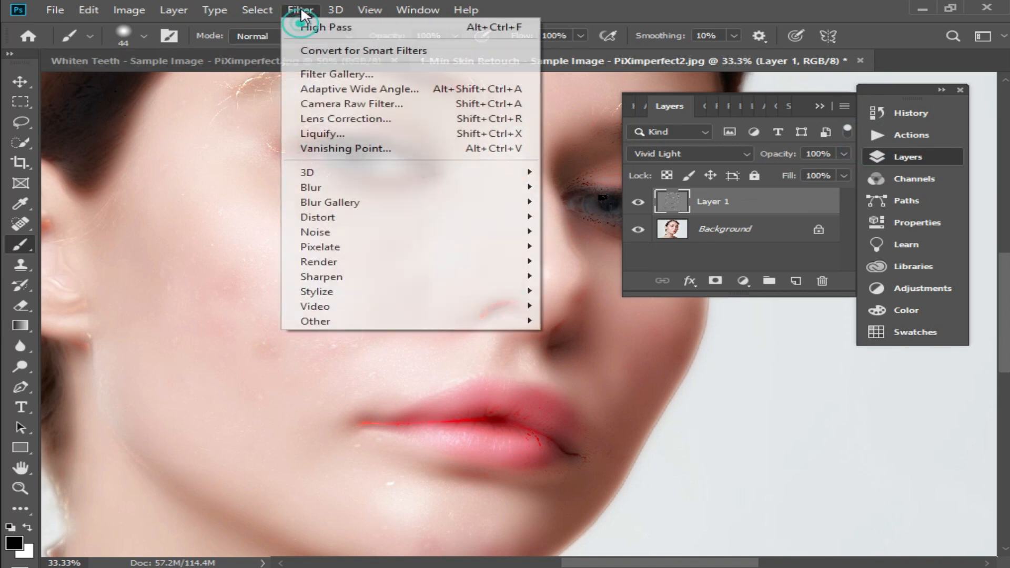
click(349, 183)
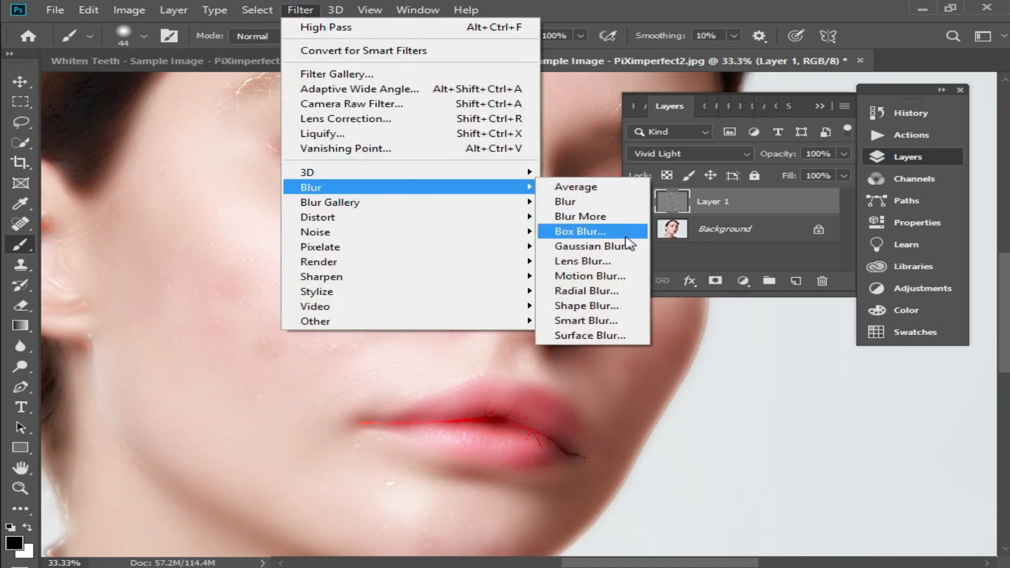
click(626, 253)
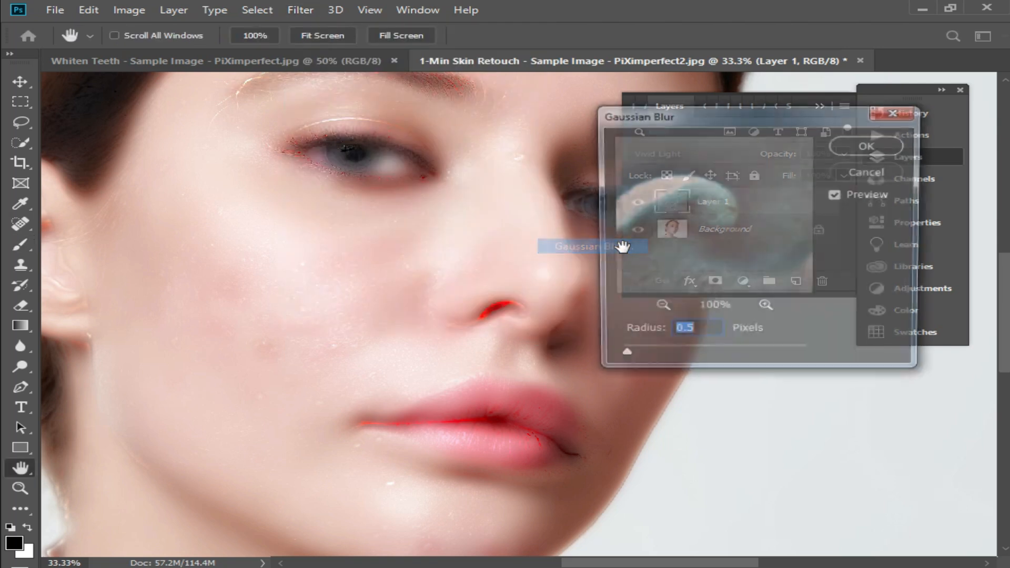
drag(621, 356, 670, 357)
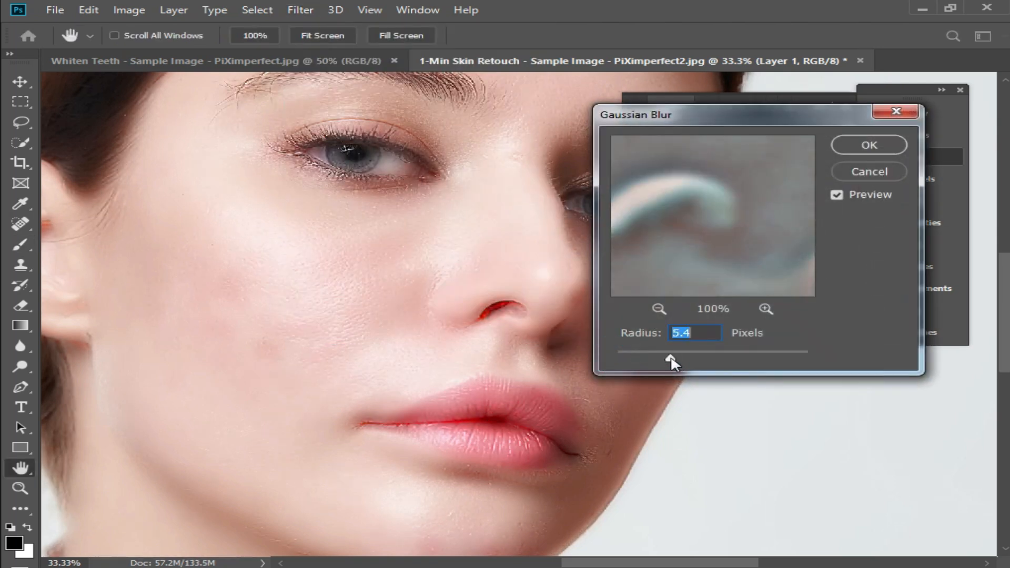
drag(675, 357, 647, 359)
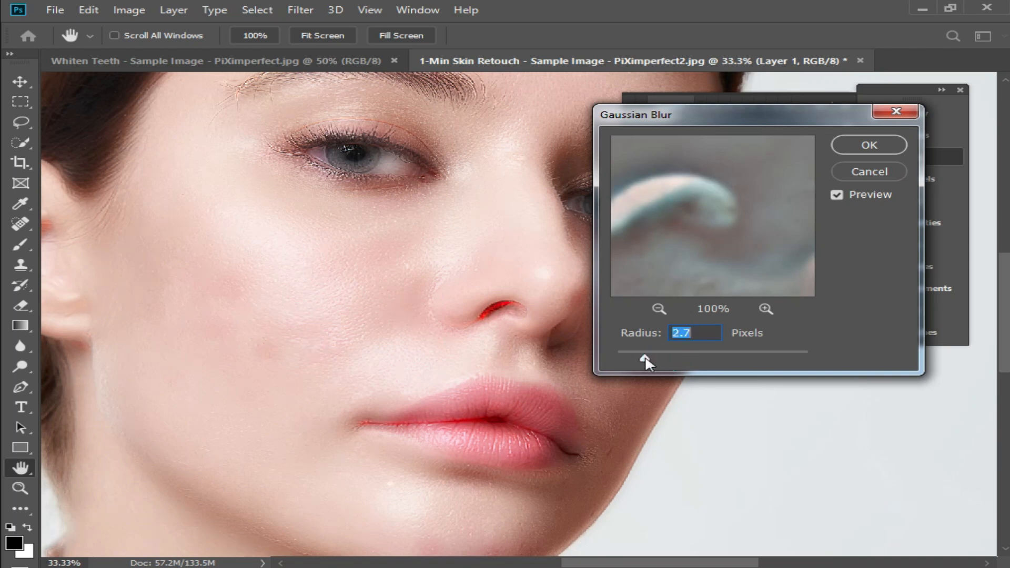
click(869, 144)
- Add a layer mask to the duplicate layer and invert it to black, then review the recorded action
key(b)
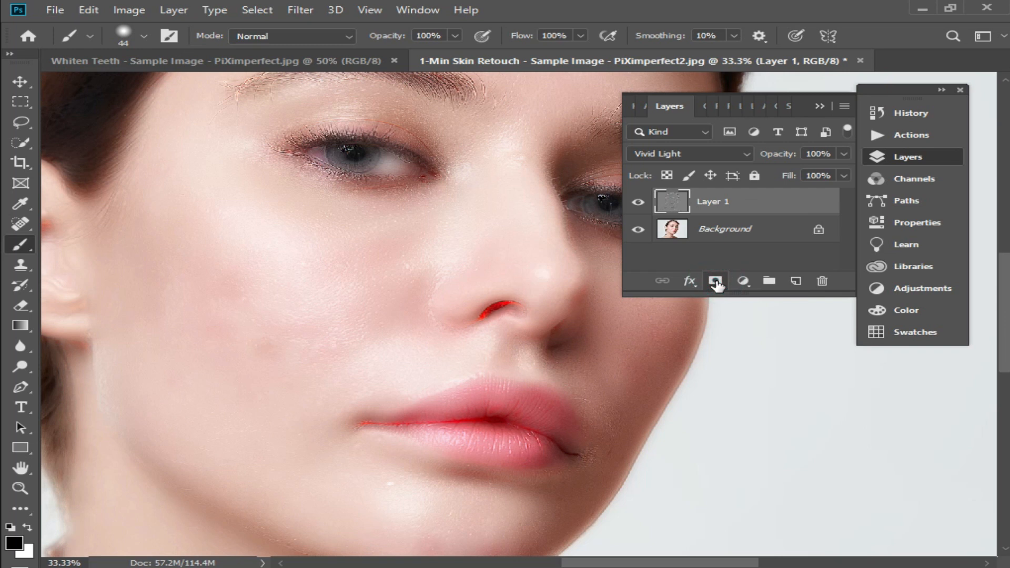
click(715, 282)
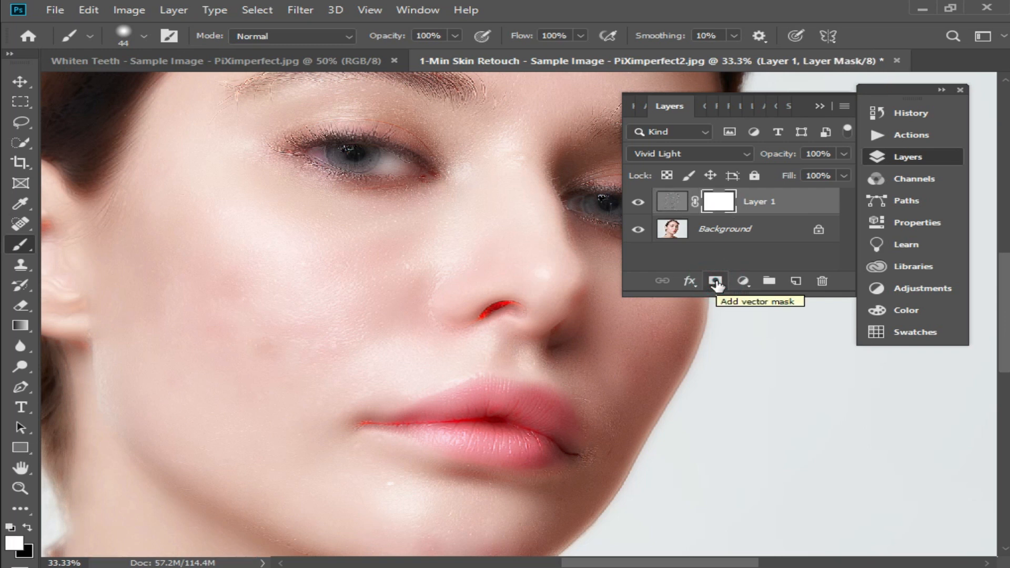
key(ctrl+i)
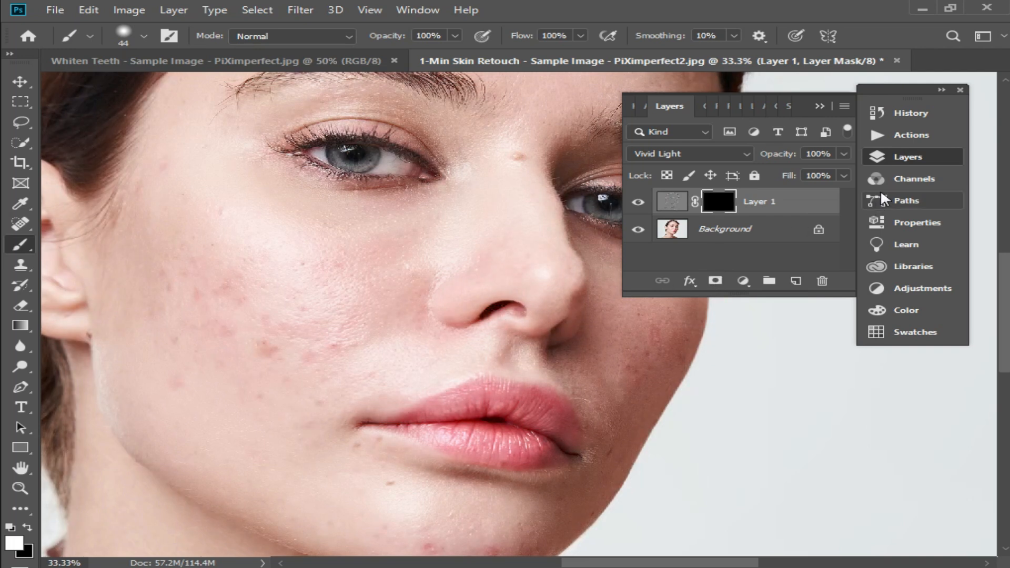
click(915, 137)
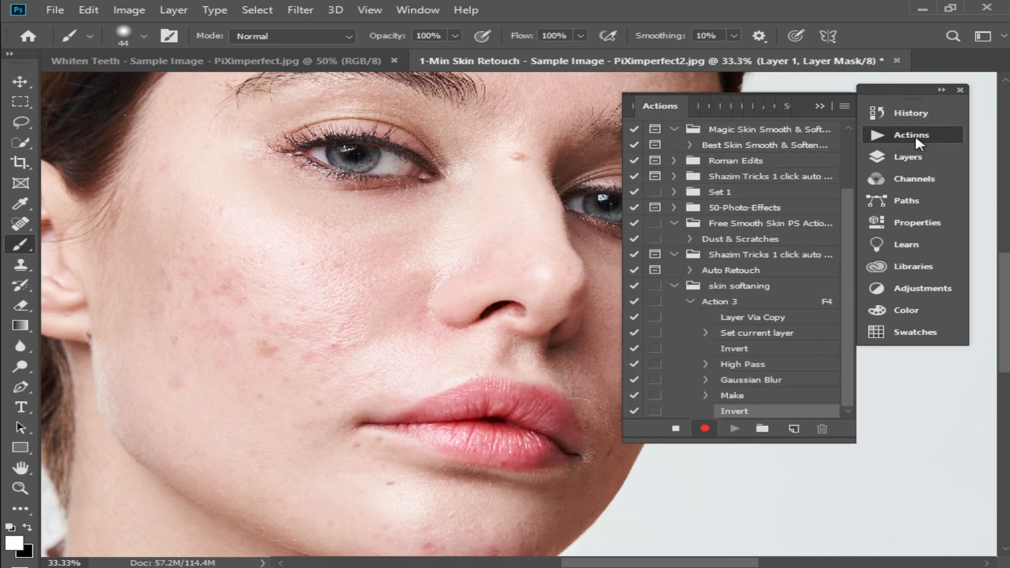
- Stop recording the action and switch to the Layers panel
click(678, 432)
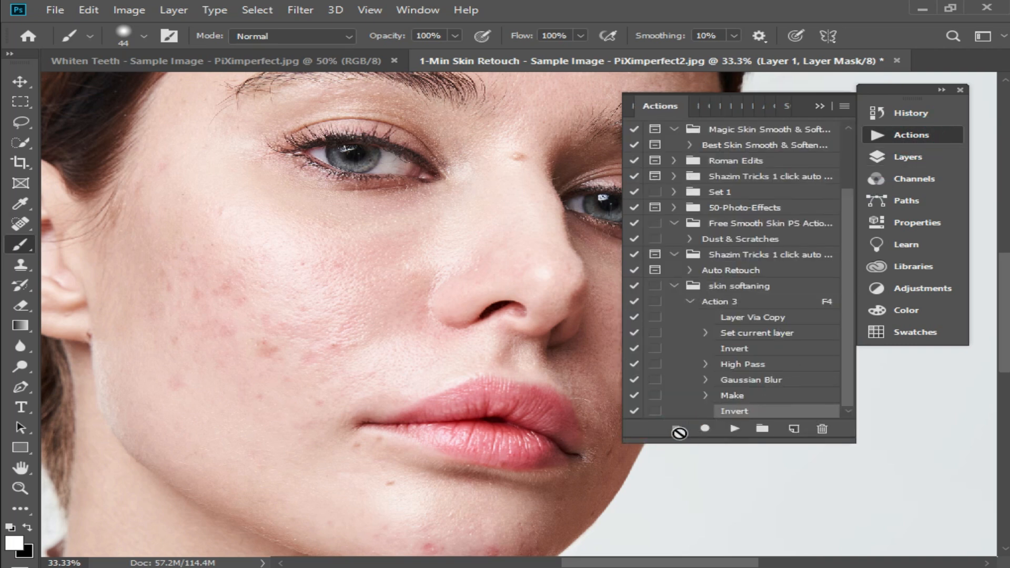
click(819, 104)
click(920, 157)
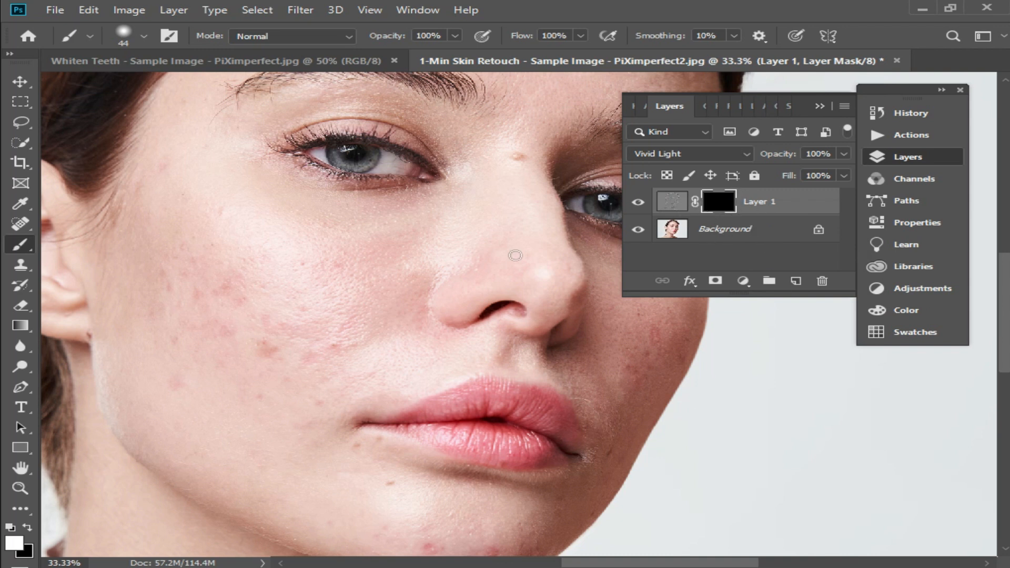
- Set white as the foreground colour, enlarge the brush, and paint on the layer mask over the cheek
click(323, 331)
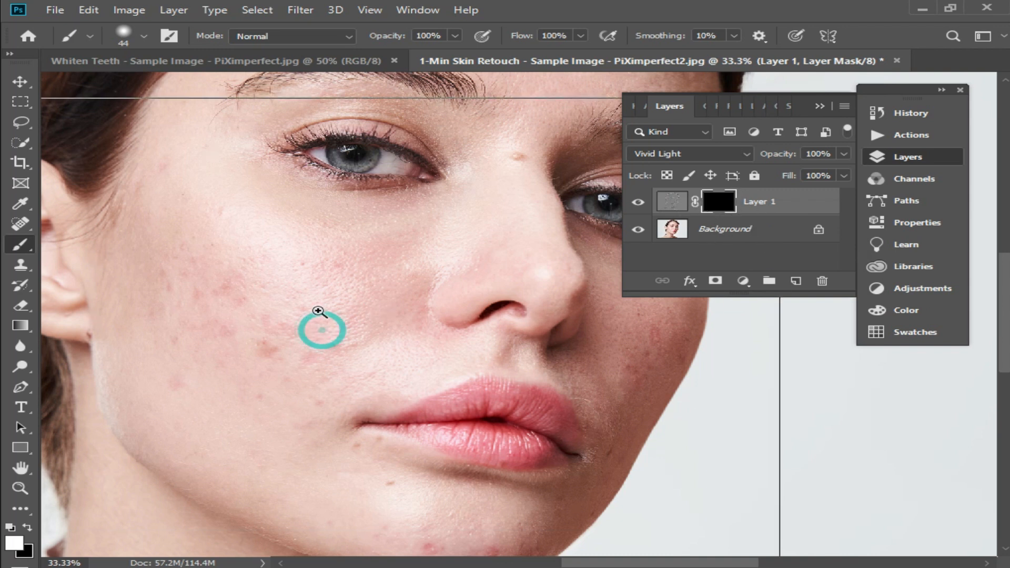
key(x)
click(27, 528)
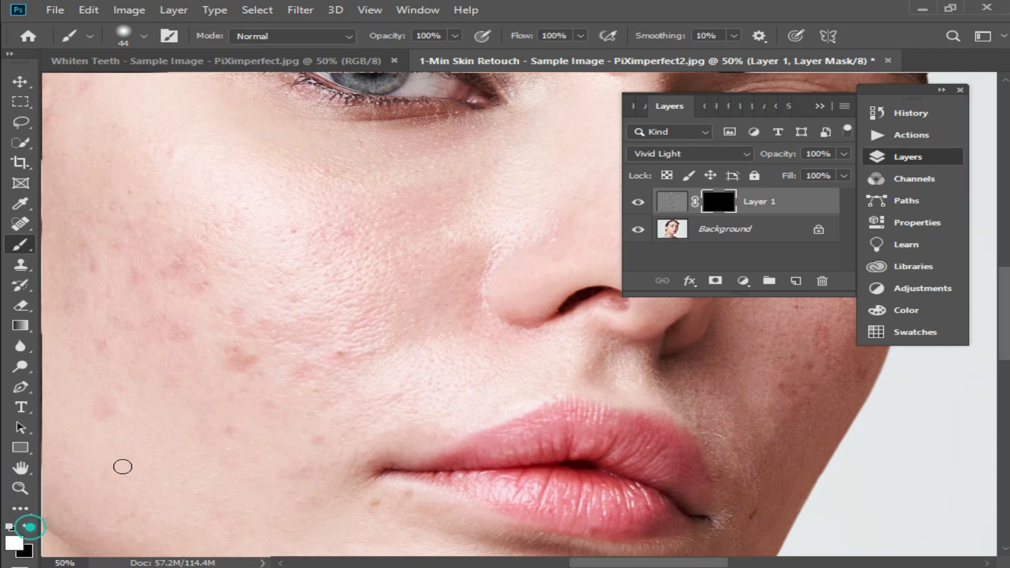
mouse_move(346, 351)
mouse_down()
mouse_move(322, 354)
mouse_move(329, 345)
mouse_up()
right_click(328, 346)
drag(463, 349, 479, 349)
click(264, 367)
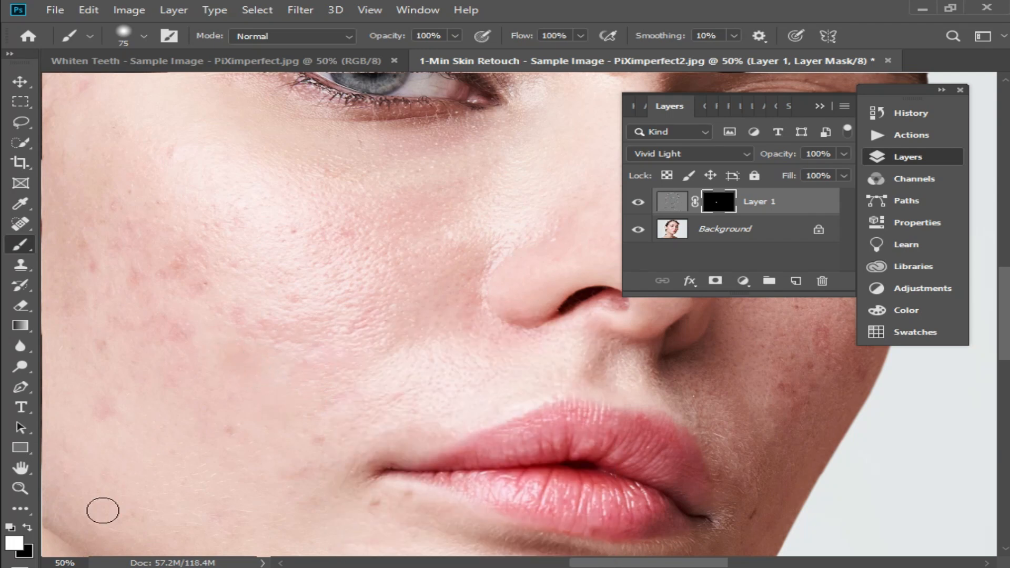
- Paint the mask with a 127 px white brush over the cheeks and under-eye skin to reveal the softening
click(9, 54)
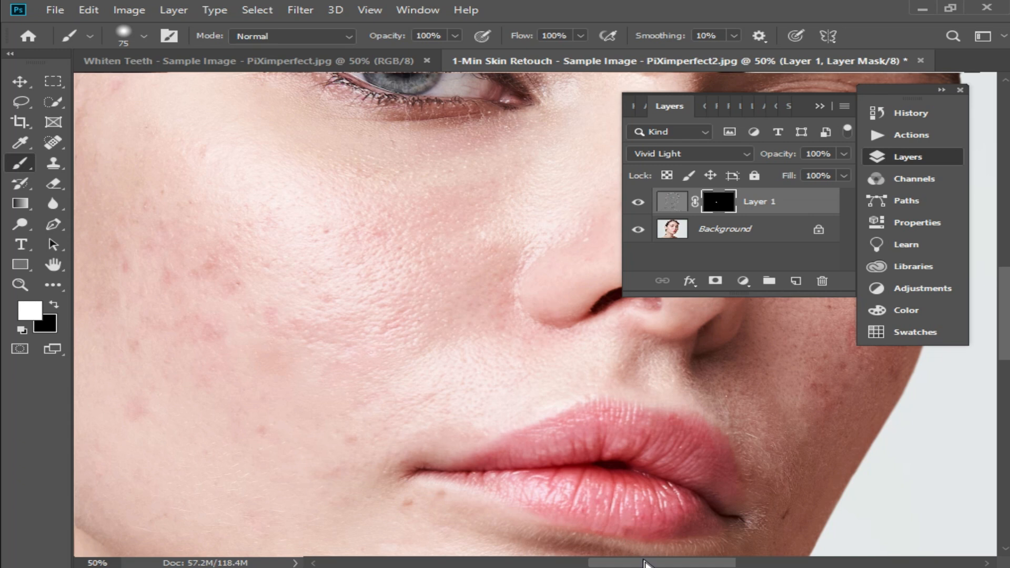
drag(645, 563, 608, 562)
right_click(398, 339)
drag(550, 352, 557, 352)
mouse_move(463, 245)
mouse_down()
mouse_move(547, 270)
mouse_move(530, 327)
mouse_up()
drag(593, 323, 457, 312)
drag(399, 294, 462, 269)
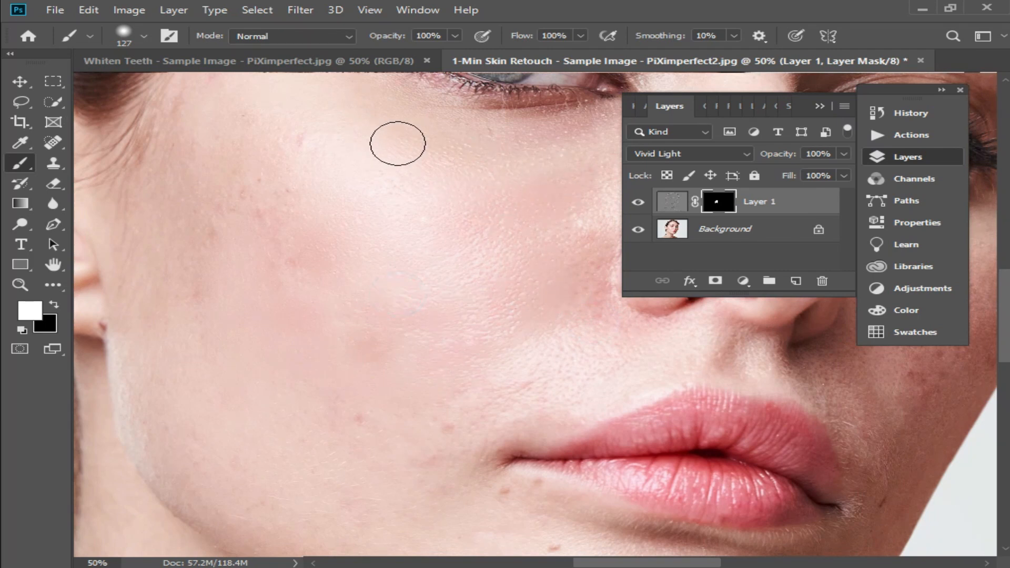
mouse_move(264, 203)
mouse_down()
mouse_move(199, 164)
mouse_move(504, 474)
mouse_move(480, 494)
mouse_move(426, 450)
mouse_up()
drag(473, 352, 379, 458)
drag(499, 454, 584, 369)
drag(369, 263, 341, 322)
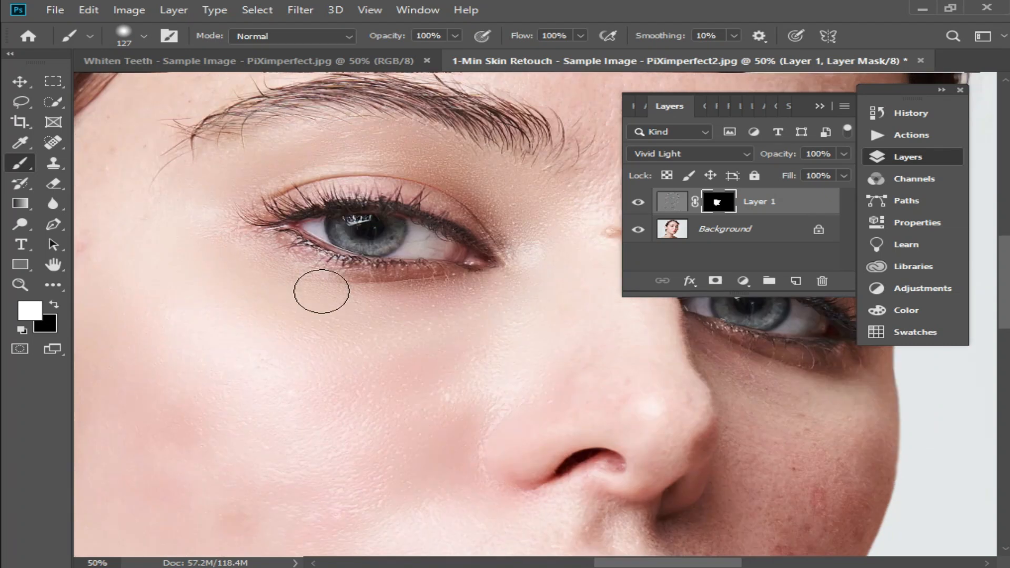
drag(557, 379, 275, 293)
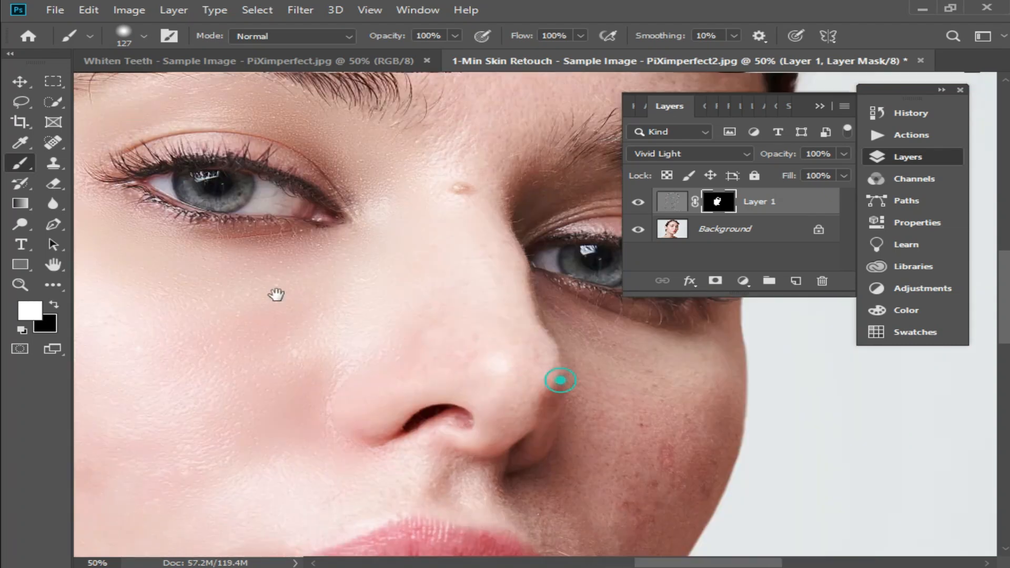
- Continue painting the mask white over the forehead, nose and chin areas
mouse_move(310, 259)
mouse_down()
mouse_move(365, 361)
mouse_move(397, 300)
mouse_move(331, 144)
mouse_move(276, 131)
mouse_move(352, 260)
mouse_move(354, 203)
mouse_up()
drag(319, 90, 326, 282)
mouse_move(325, 283)
mouse_down()
mouse_move(397, 354)
mouse_move(296, 296)
mouse_up()
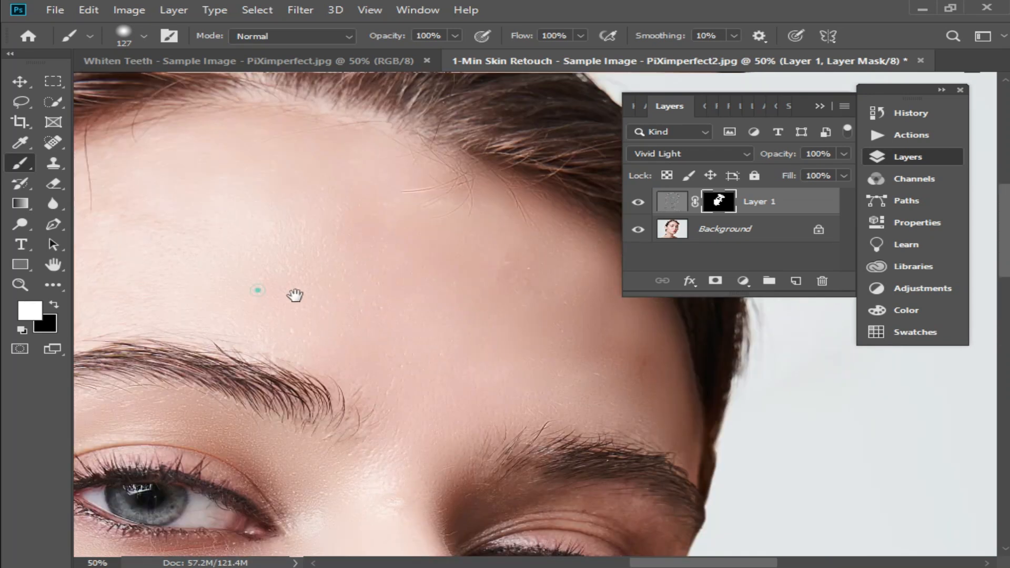
drag(204, 295, 632, 342)
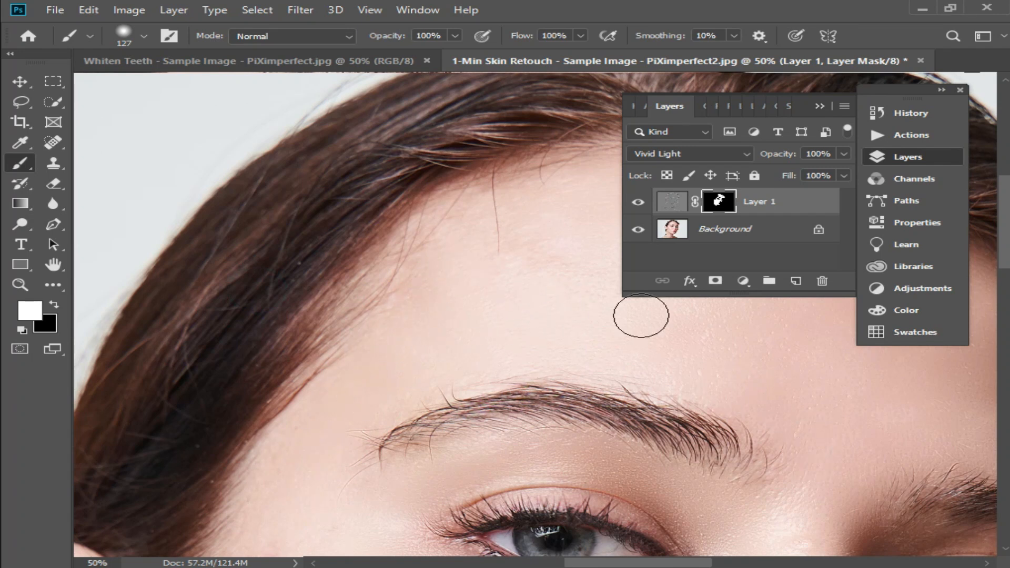
drag(566, 365, 431, 159)
mouse_move(566, 332)
mouse_down()
mouse_move(527, 199)
mouse_move(600, 185)
mouse_up()
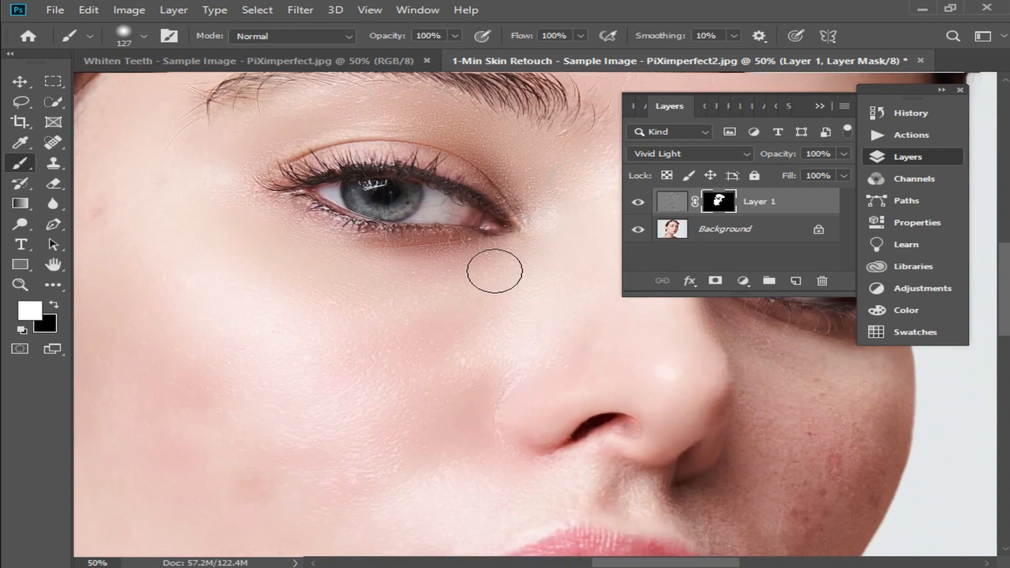
drag(721, 397, 379, 286)
drag(284, 374, 445, 474)
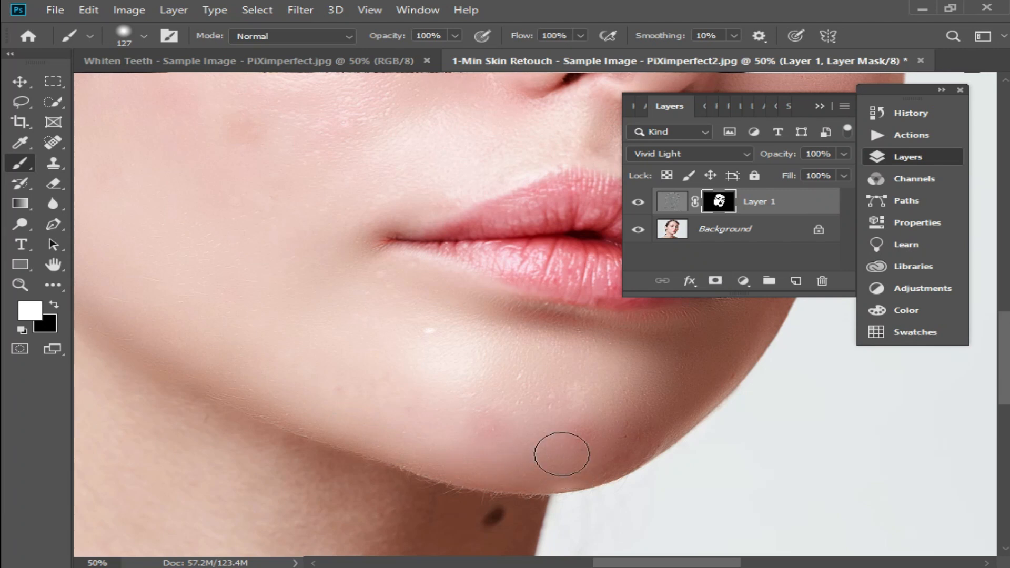
mouse_move(629, 442)
mouse_down()
mouse_move(497, 373)
mouse_move(366, 337)
mouse_move(362, 290)
mouse_move(304, 278)
mouse_up()
alt+click(376, 374)
mouse_move(387, 429)
mouse_down()
mouse_move(481, 321)
mouse_move(508, 314)
mouse_up()
right_click(409, 300)
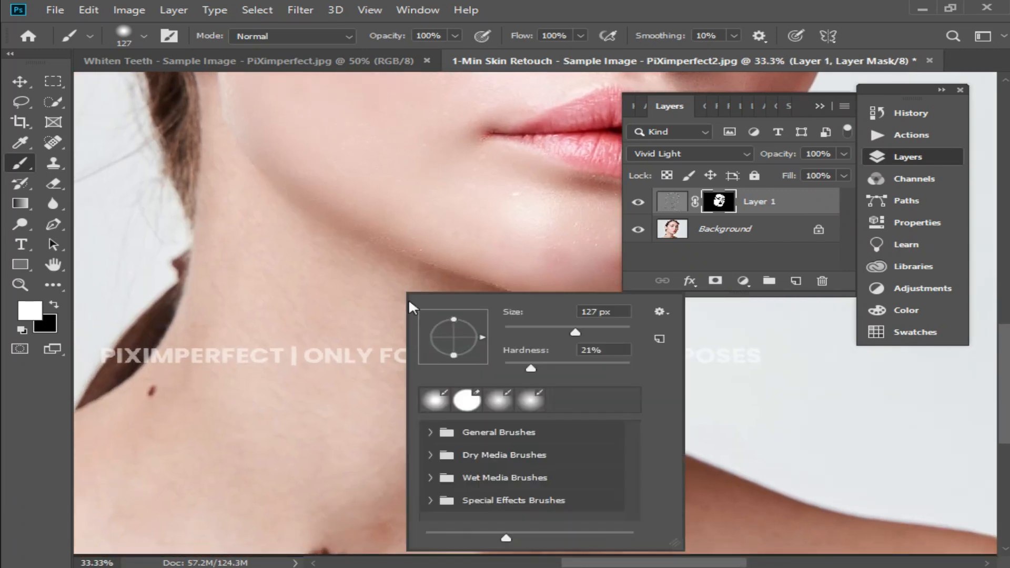
- Paint the mask white over the jaw, neck and remaining cheek skin
mouse_move(324, 276)
mouse_down()
mouse_move(240, 185)
mouse_move(223, 98)
mouse_up()
drag(422, 194, 423, 415)
drag(354, 308, 404, 259)
mouse_move(463, 249)
mouse_down()
mouse_move(377, 379)
mouse_move(242, 269)
mouse_move(197, 262)
mouse_move(217, 213)
mouse_up()
scroll(350, 392, up, 2)
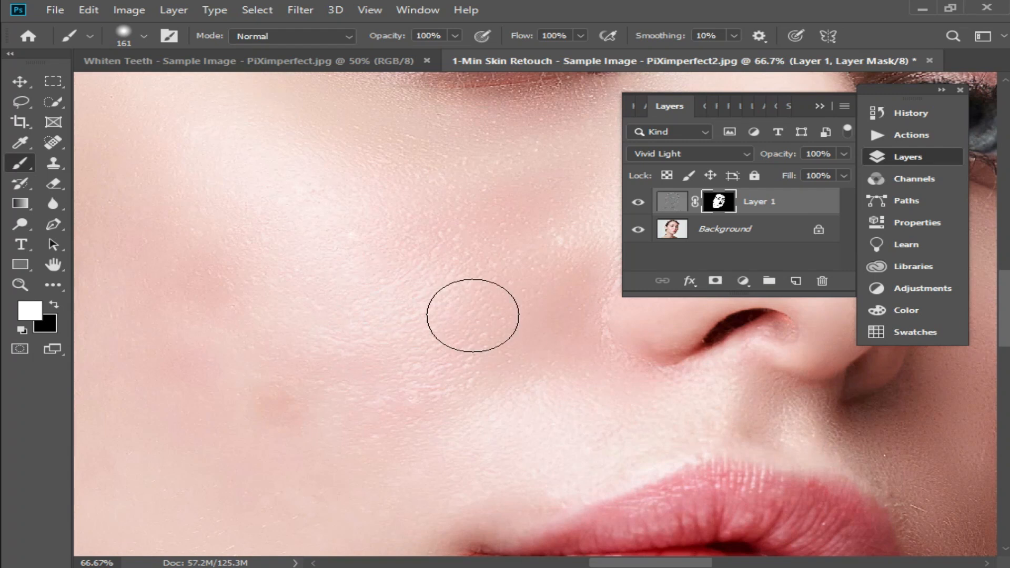
ctrl+click(411, 287)
ctrl+alt+click(391, 349)
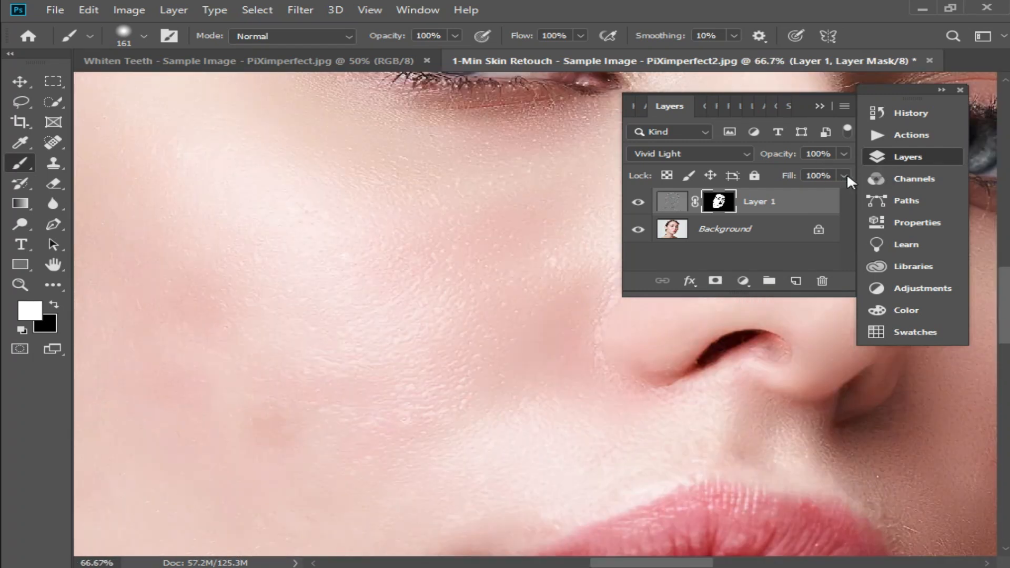
- Set the softening layer's fill to 72%
click(845, 176)
drag(838, 199, 816, 195)
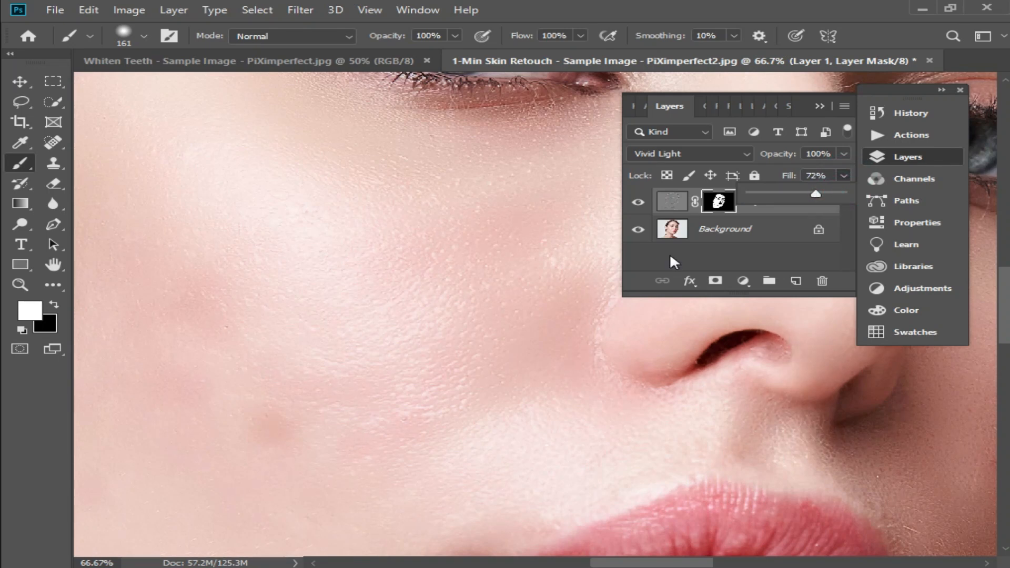
click(669, 256)
- Merge the softening layer down into the Background
key(ctrl+e)
ctrl+alt+click(467, 368)
drag(346, 444, 417, 365)
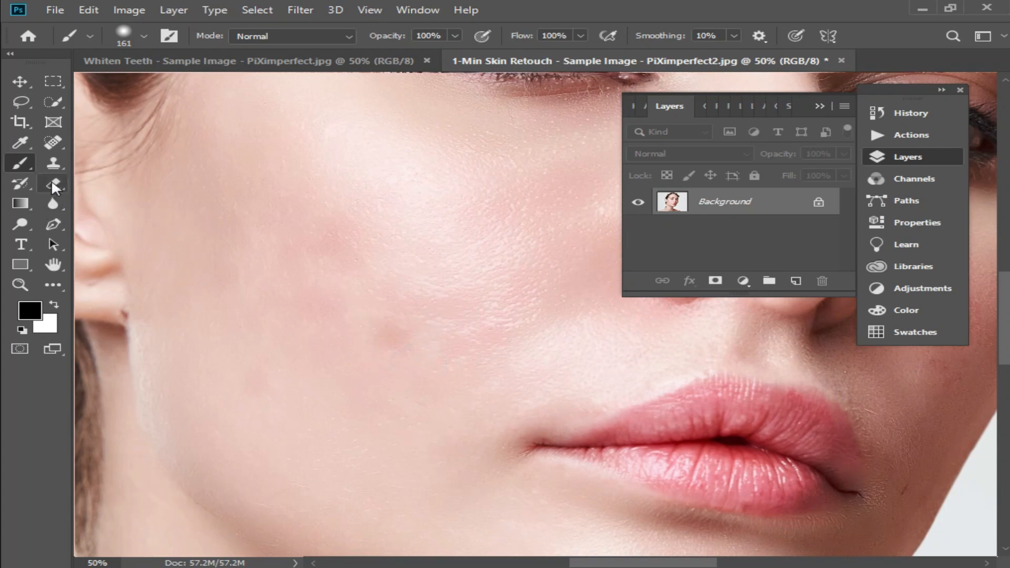
- Switch to the Spot Healing Brush at 65 px and heal a blemish on the cheek
click(55, 154)
click(149, 163)
right_click(362, 387)
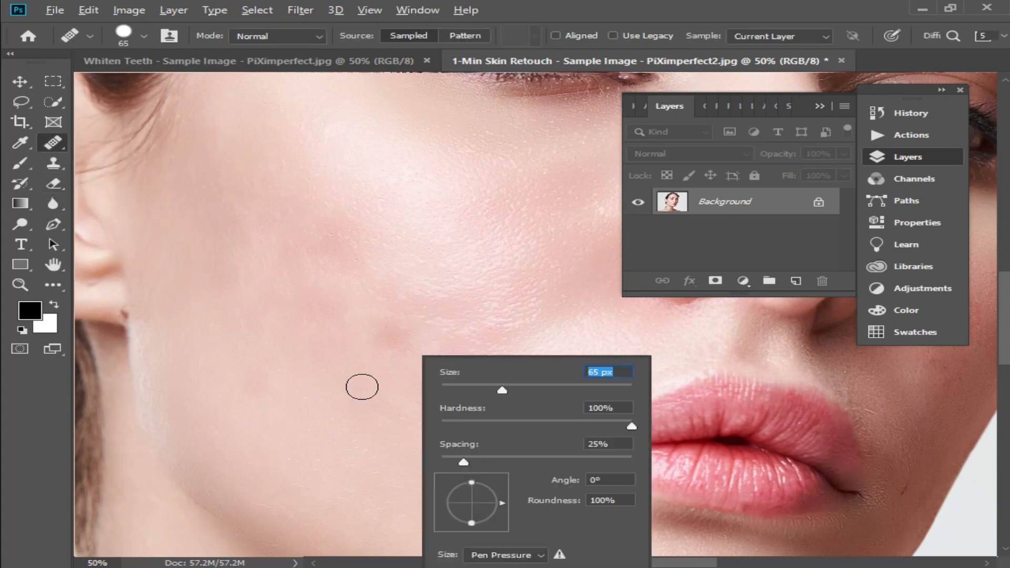
alt+click(362, 387)
click(394, 337)
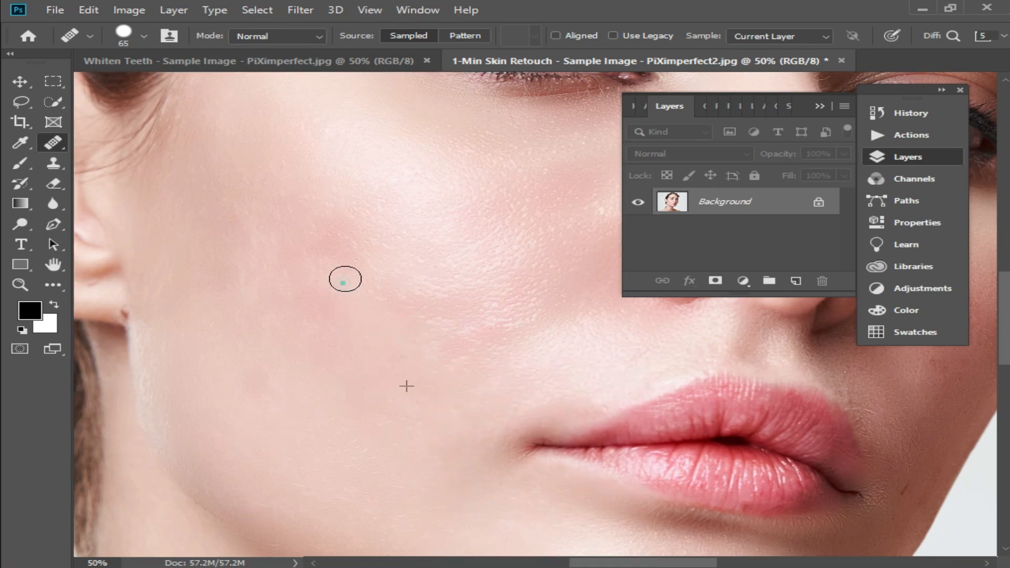
- Heal the remaining blemishes across the cheek with the Spot Healing Brush
click(333, 233)
click(327, 294)
click(251, 248)
click(251, 289)
click(306, 311)
click(327, 383)
click(254, 377)
click(243, 321)
click(327, 339)
click(314, 295)
click(292, 355)
click(372, 480)
click(486, 354)
mouse_move(442, 316)
mouse_down()
mouse_move(444, 352)
mouse_move(399, 316)
mouse_up()
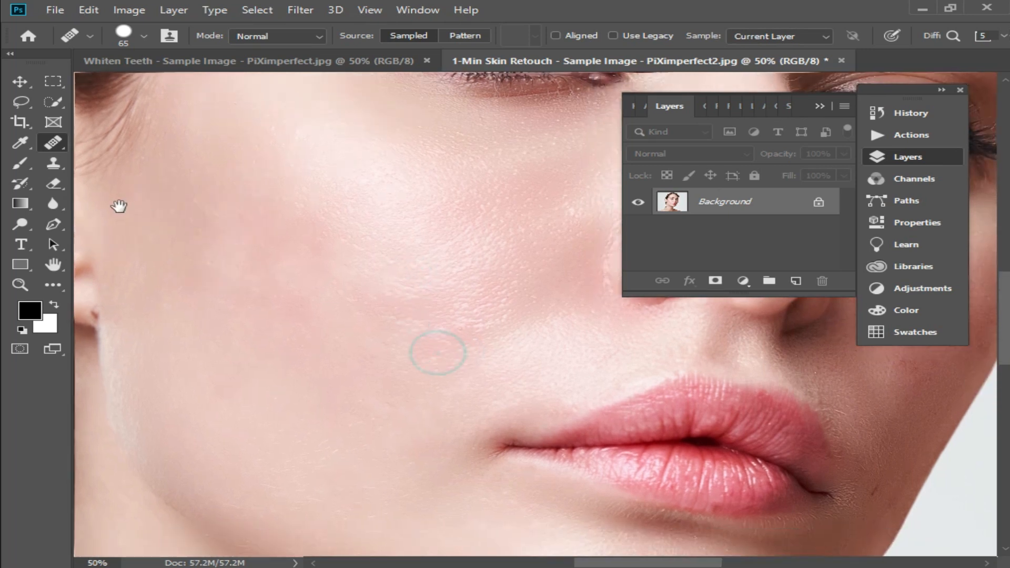
- Select the Brush tool, sample the skin colour as foreground, and set brush opacity to 28%
click(21, 163)
alt+click(290, 226)
mouse_move(291, 227)
mouse_down()
mouse_move(293, 317)
mouse_move(235, 223)
mouse_up()
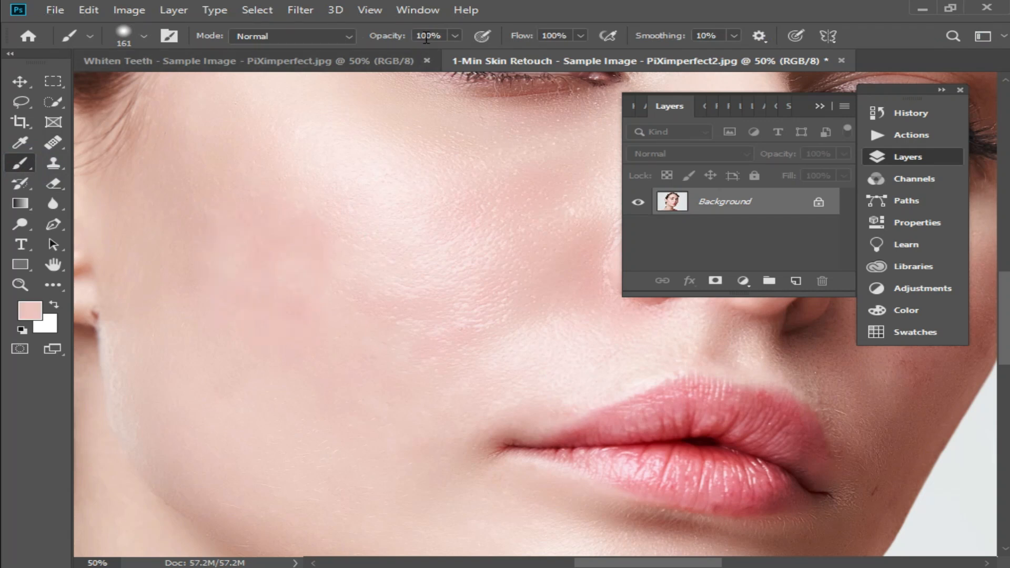
click(455, 36)
drag(426, 57, 390, 52)
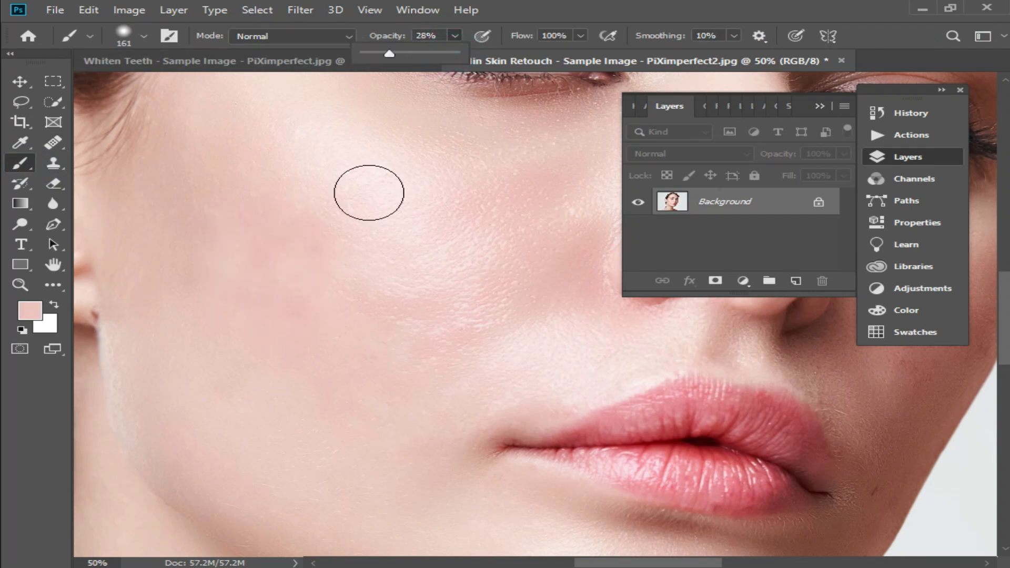
- Paint the sampled skin tone softly over blotchy cheek areas to even the complexion
click(324, 290)
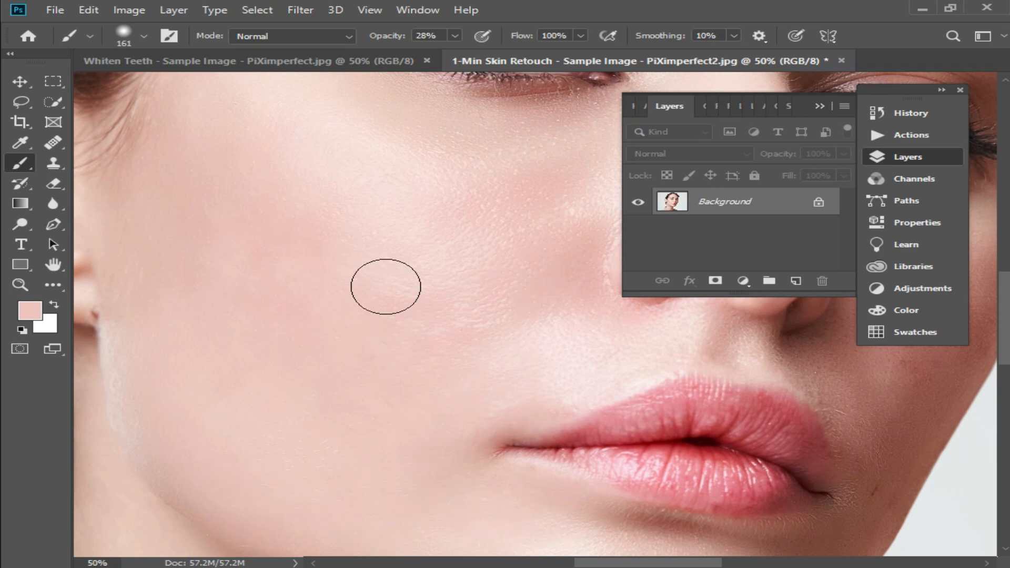
click(338, 245)
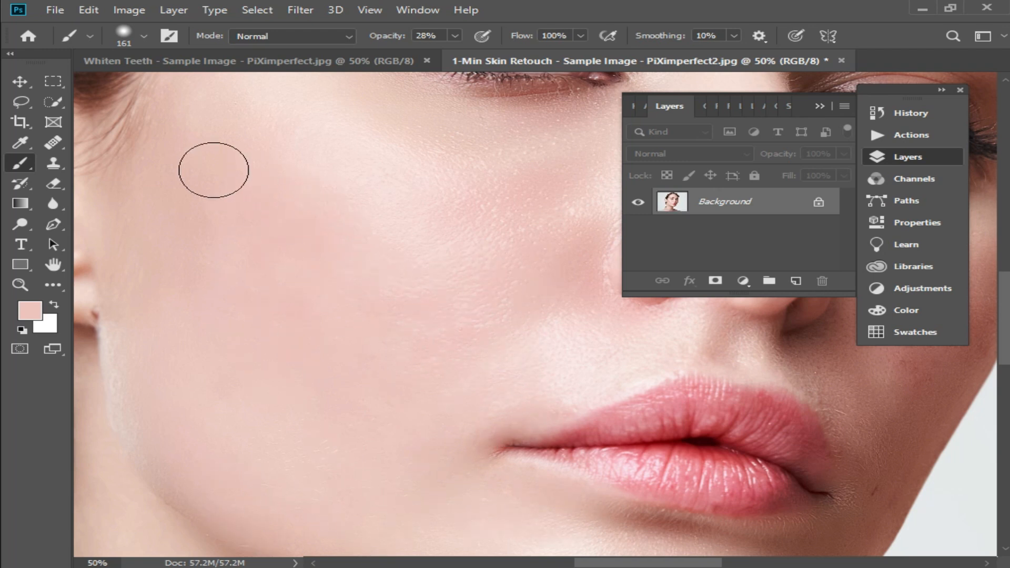
drag(435, 214, 462, 371)
drag(406, 352, 483, 399)
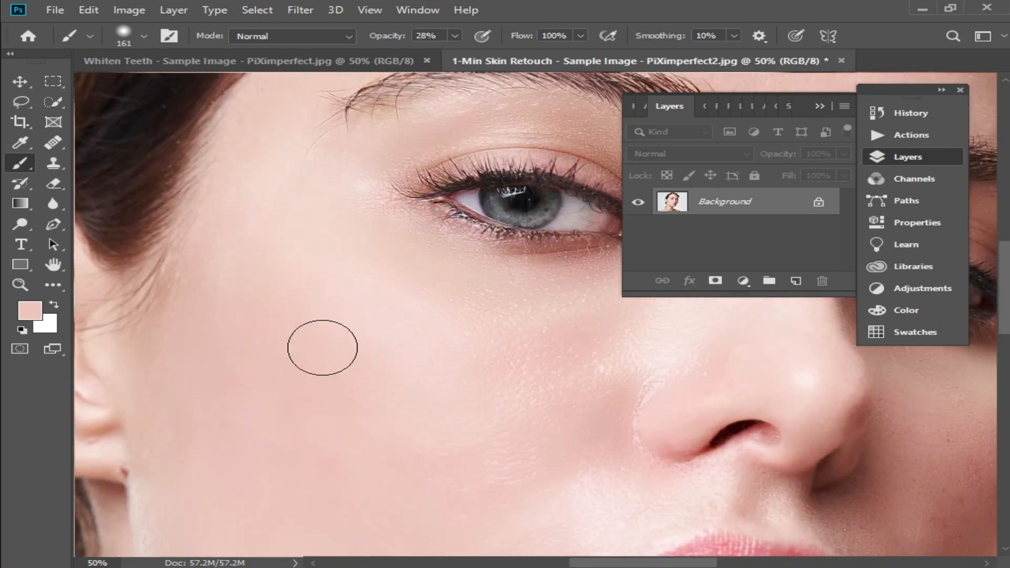
drag(524, 400, 414, 356)
alt+click(487, 365)
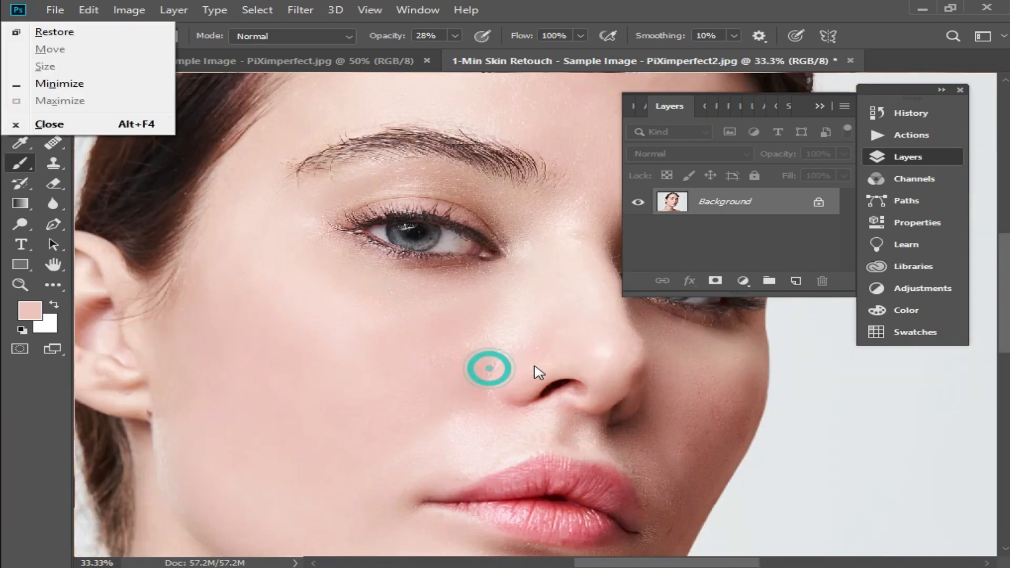
alt+click(497, 360)
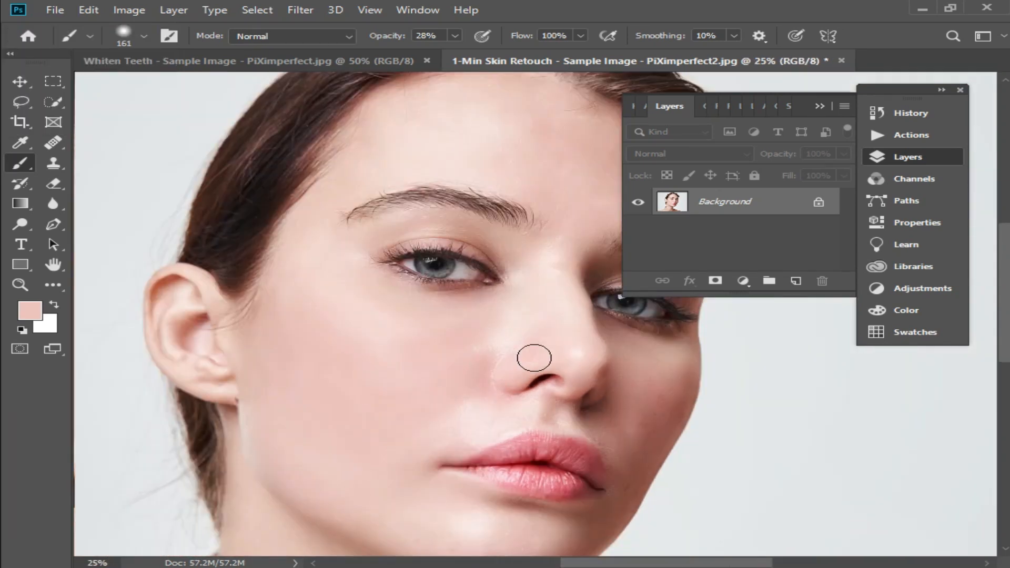
- Open the Actions panel and collapse the skin softaning set
click(913, 135)
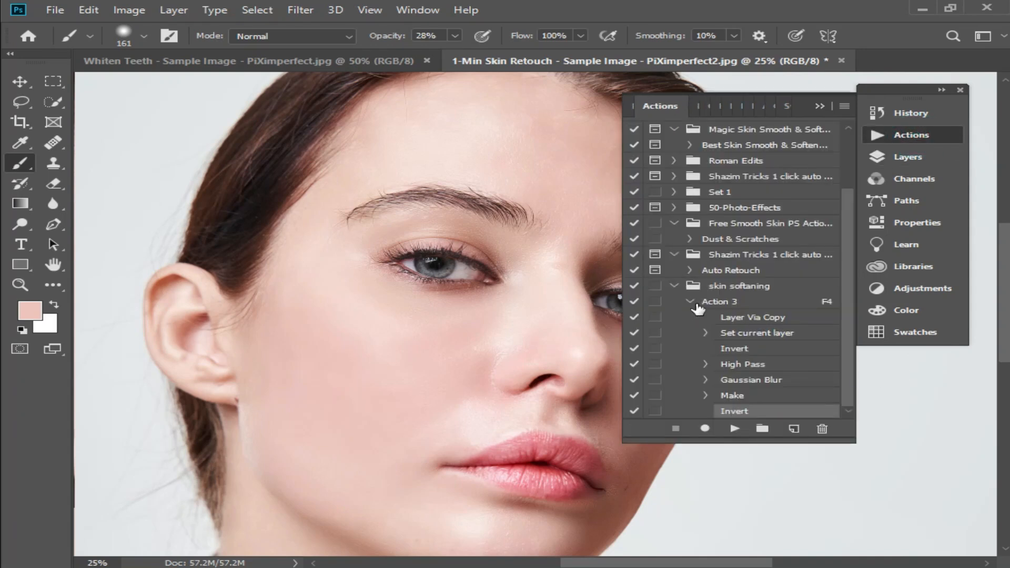
click(676, 287)
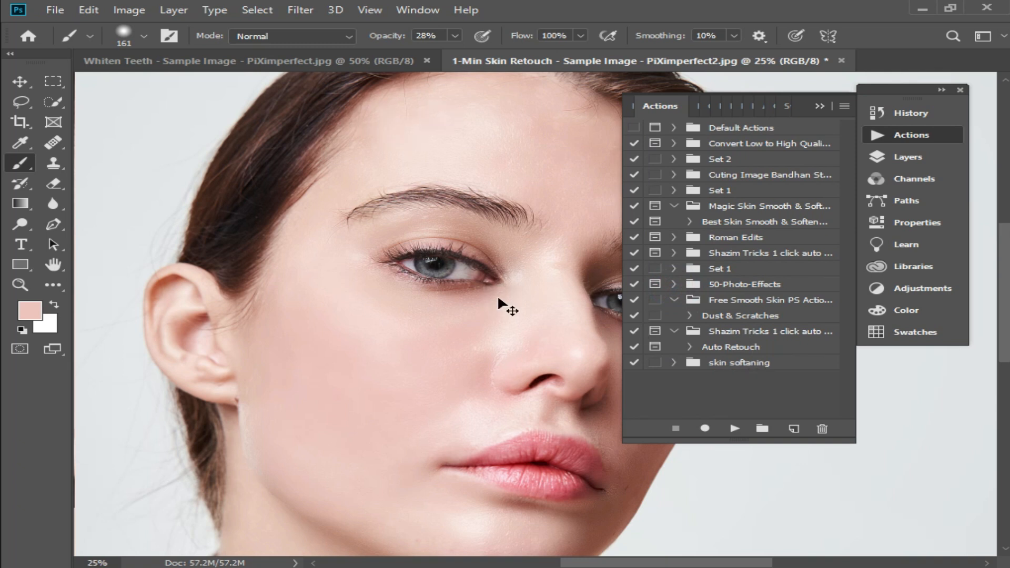
- Save the image to the Desktop as a JPEG named tryrtyr with maximum quality 12
key(shift+ctrl+s)
text(tryrtyr)
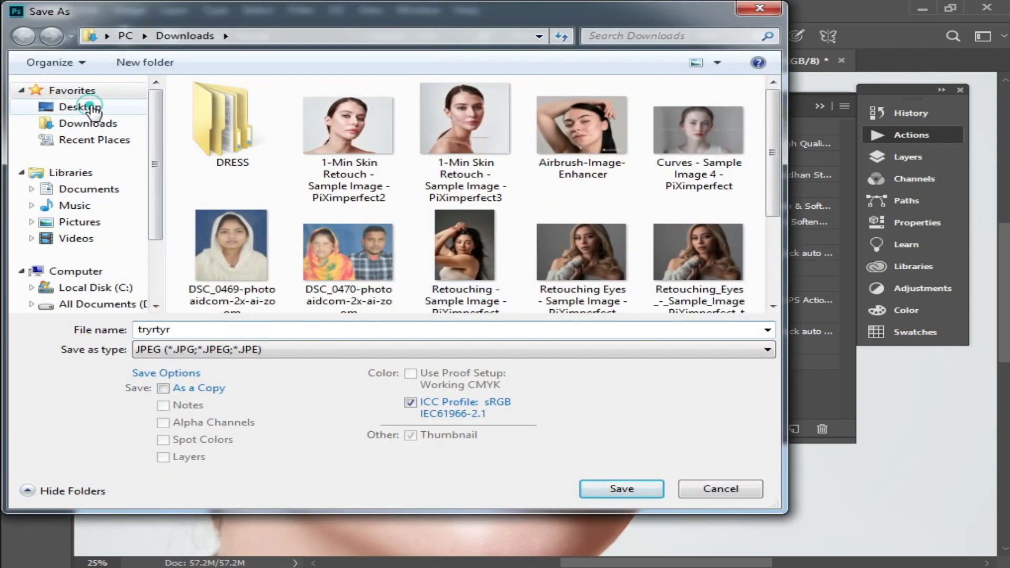
click(90, 106)
click(621, 489)
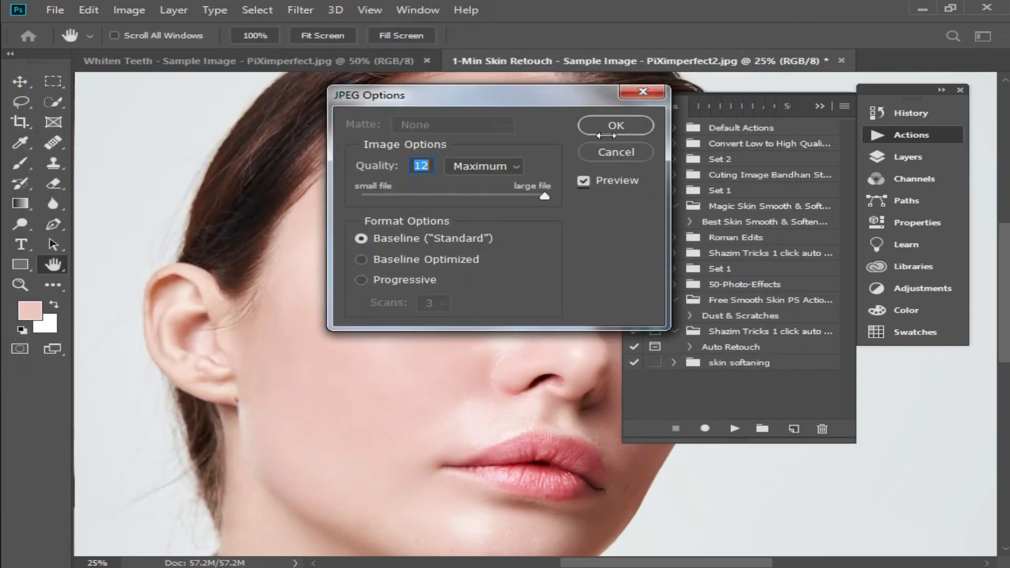
click(616, 126)
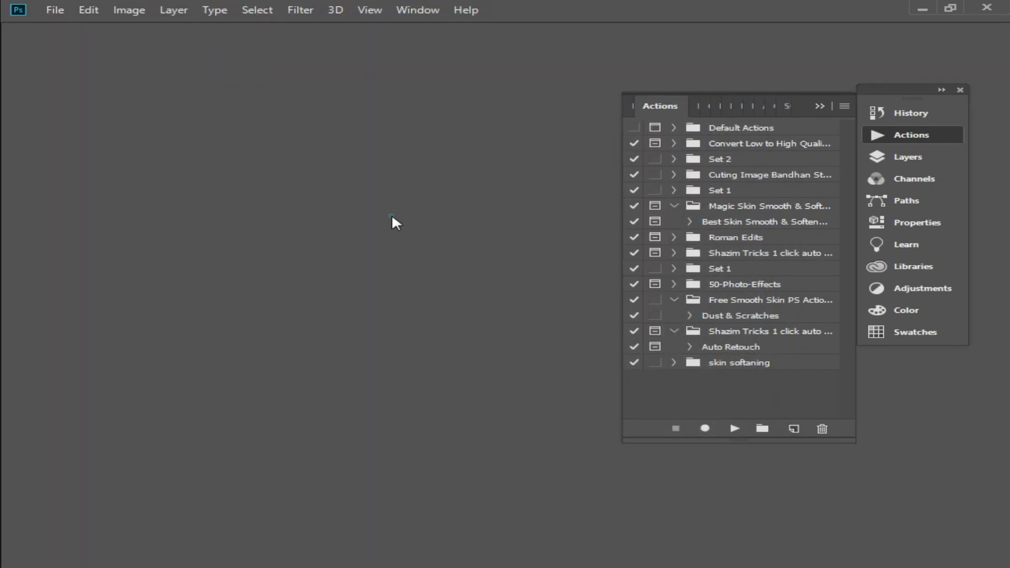
- Close the document and open another portrait image from the Desktop
click(393, 215)
click(55, 10)
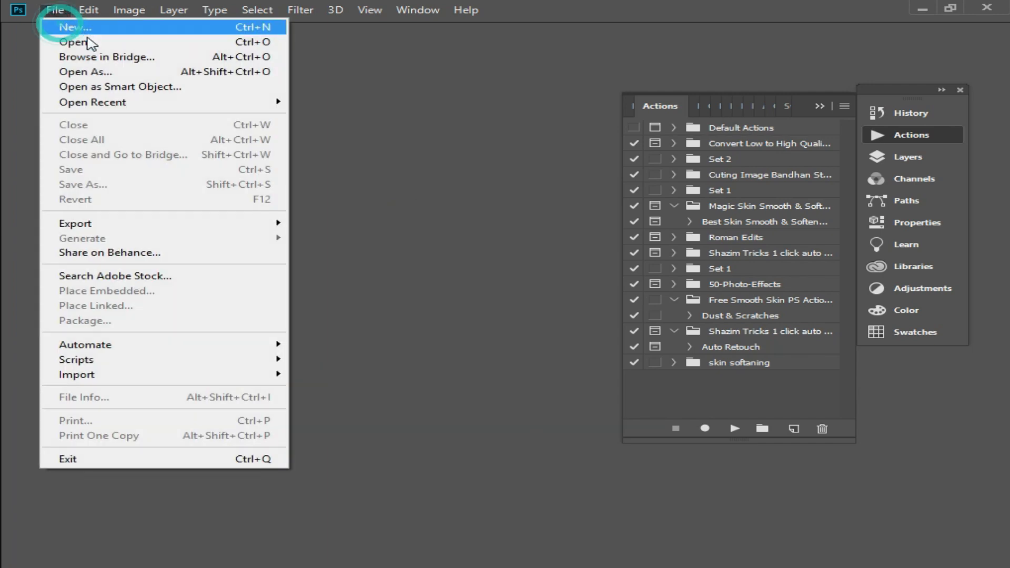
click(89, 43)
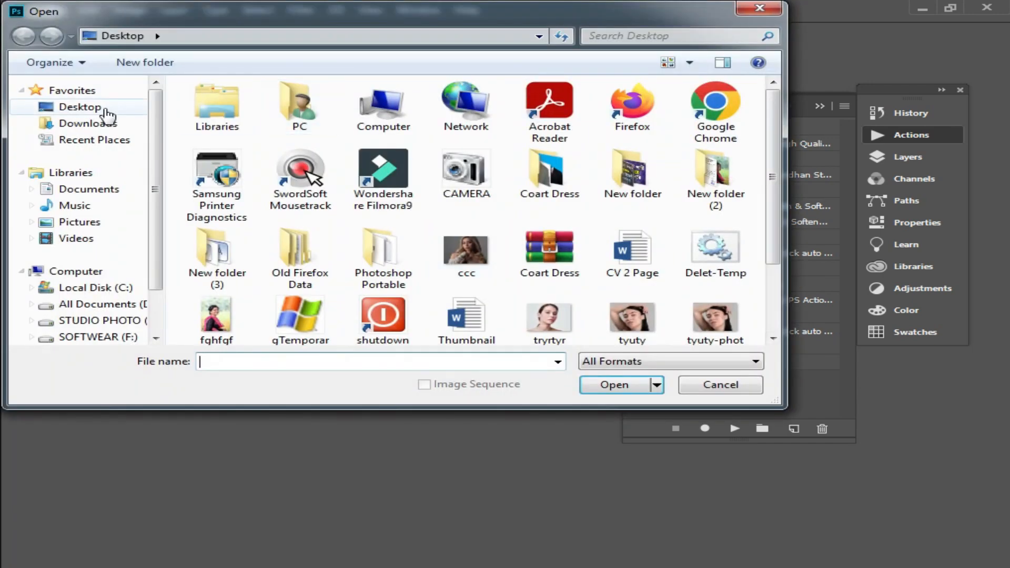
click(100, 123)
drag(773, 143, 780, 202)
double_click(570, 286)
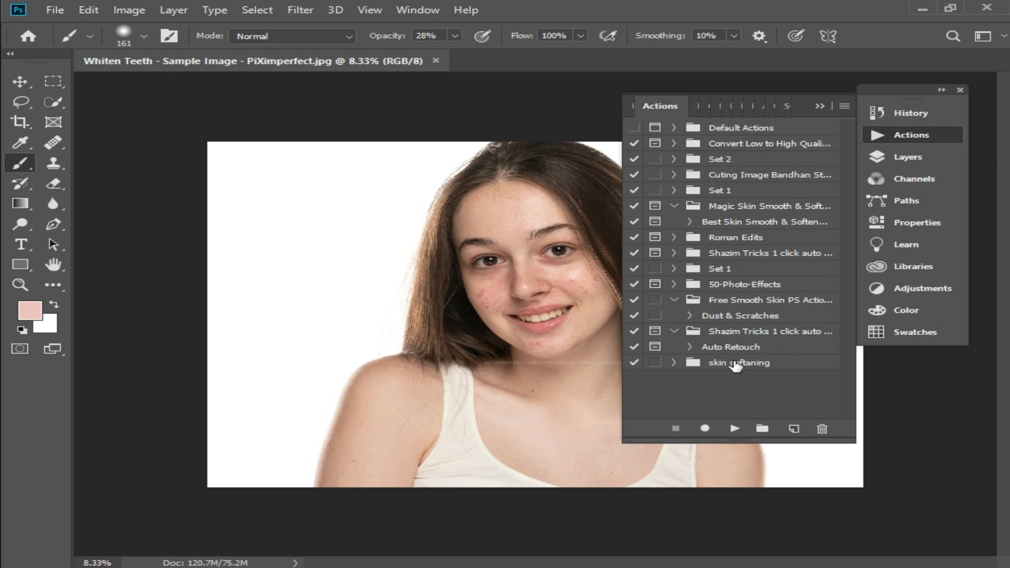
- Expand the skin softaning set and play Action 3 on the new portrait
click(676, 364)
click(708, 383)
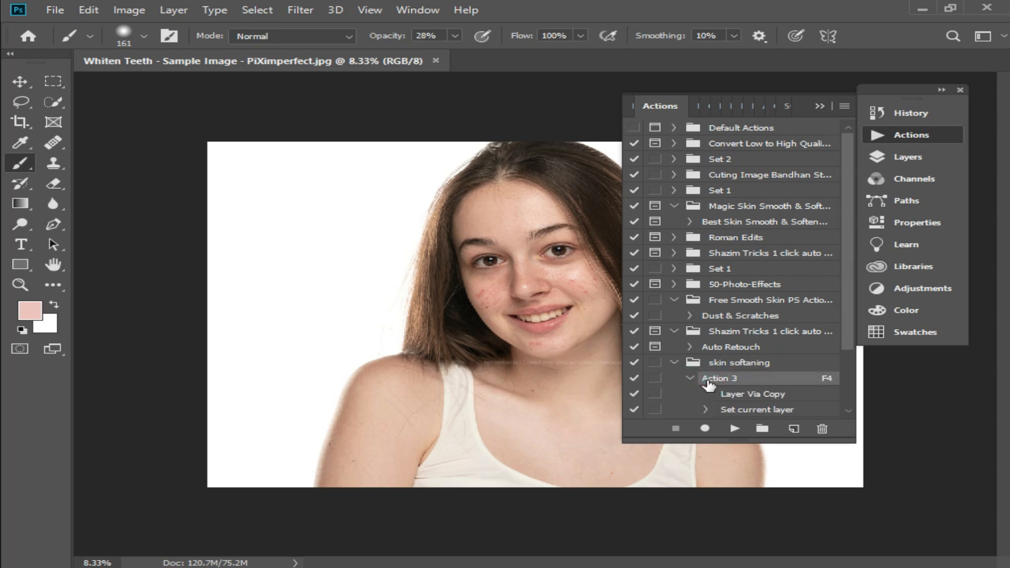
click(675, 363)
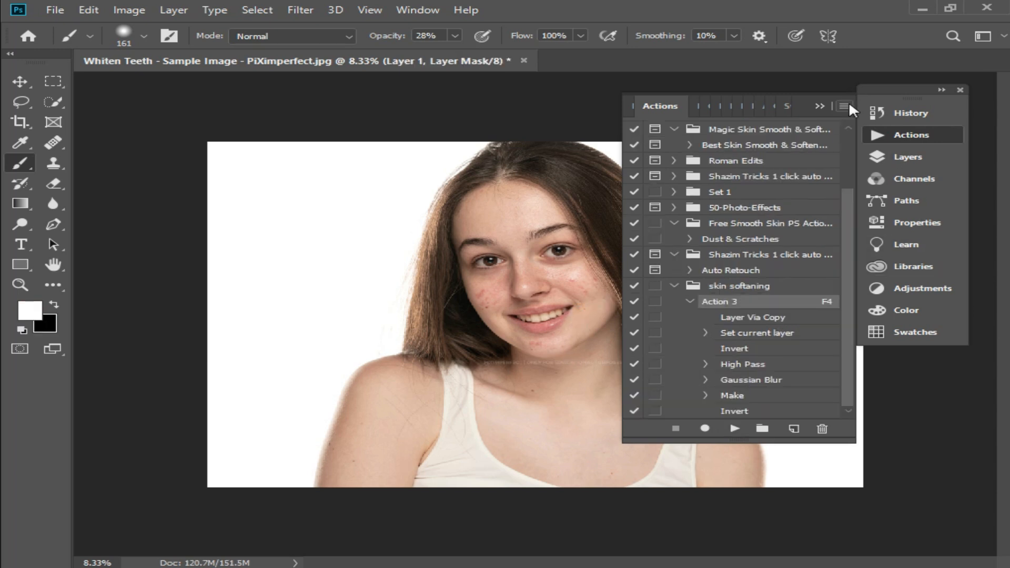
- Paint white at 100% brush opacity on Layer 1's mask over the cheeks, chin and forehead
click(822, 99)
click(932, 154)
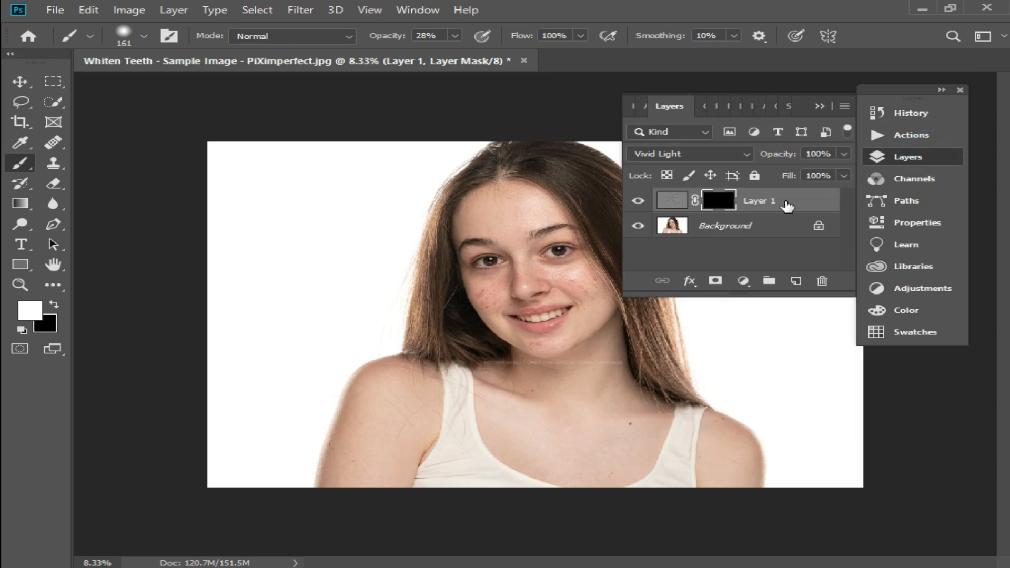
ctrl+click(576, 303)
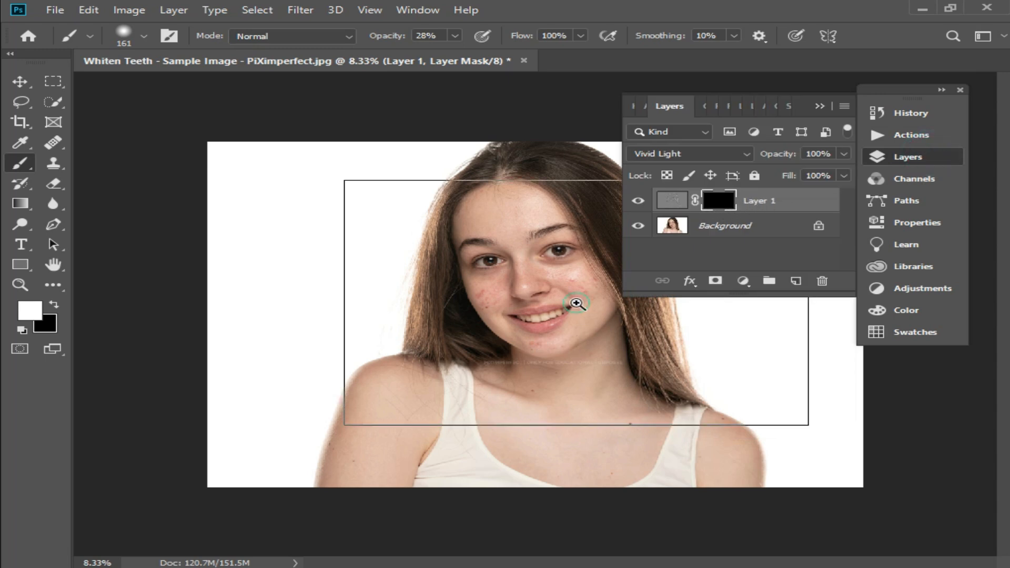
ctrl+click(552, 264)
ctrl+click(505, 349)
ctrl+click(524, 253)
ctrl+click(555, 279)
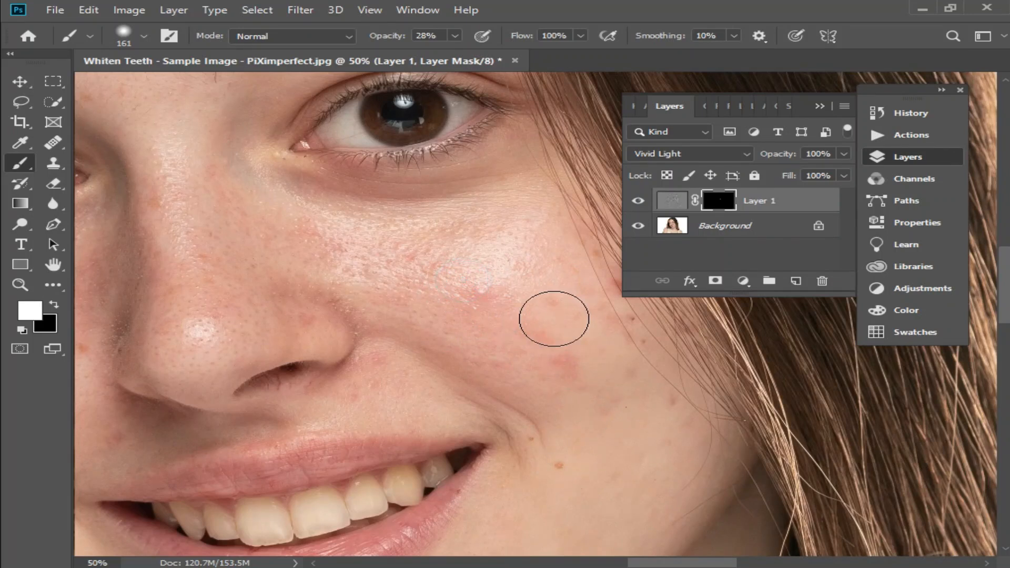
click(456, 36)
drag(460, 52, 520, 53)
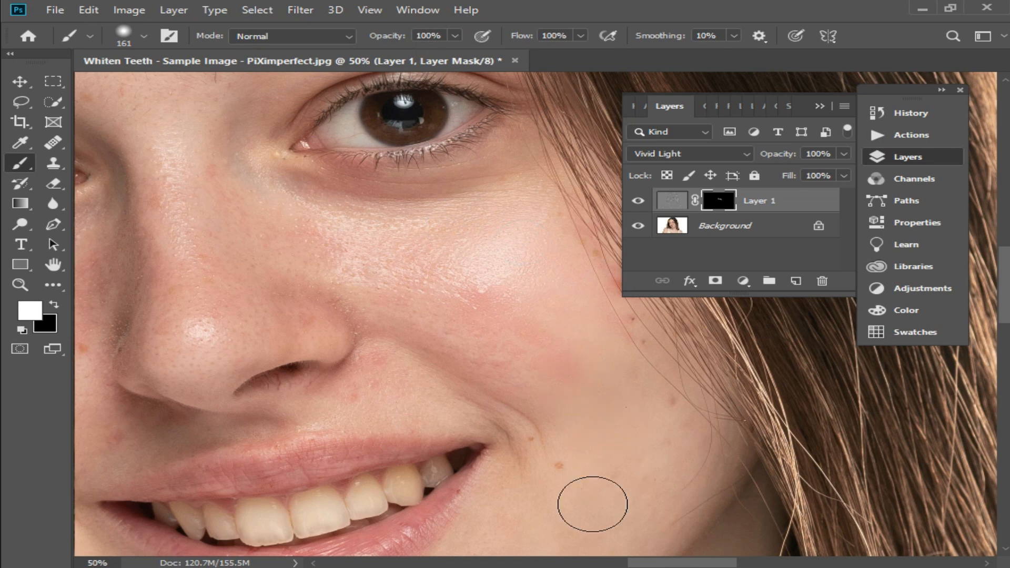
drag(628, 470, 635, 360)
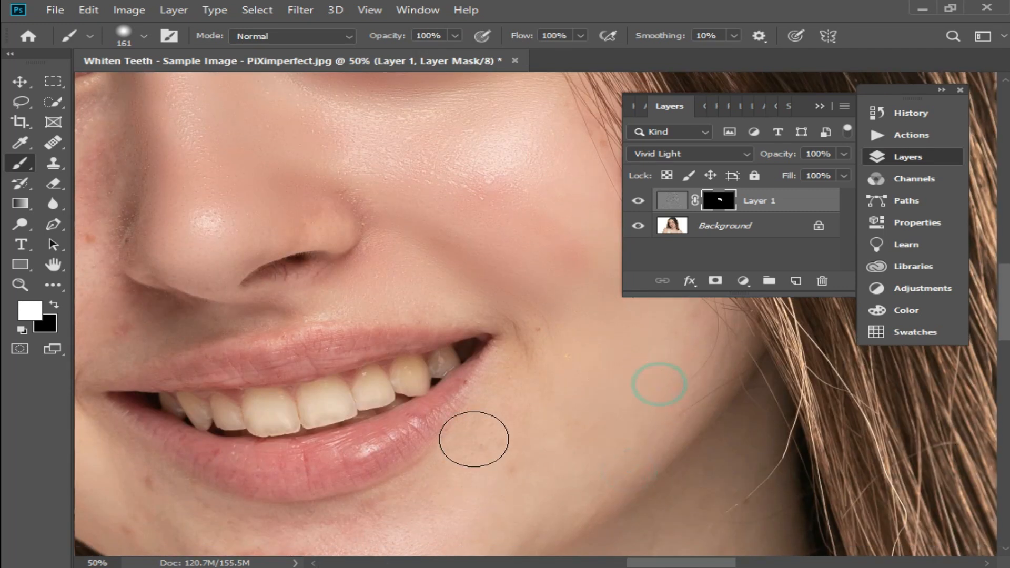
drag(460, 484, 579, 388)
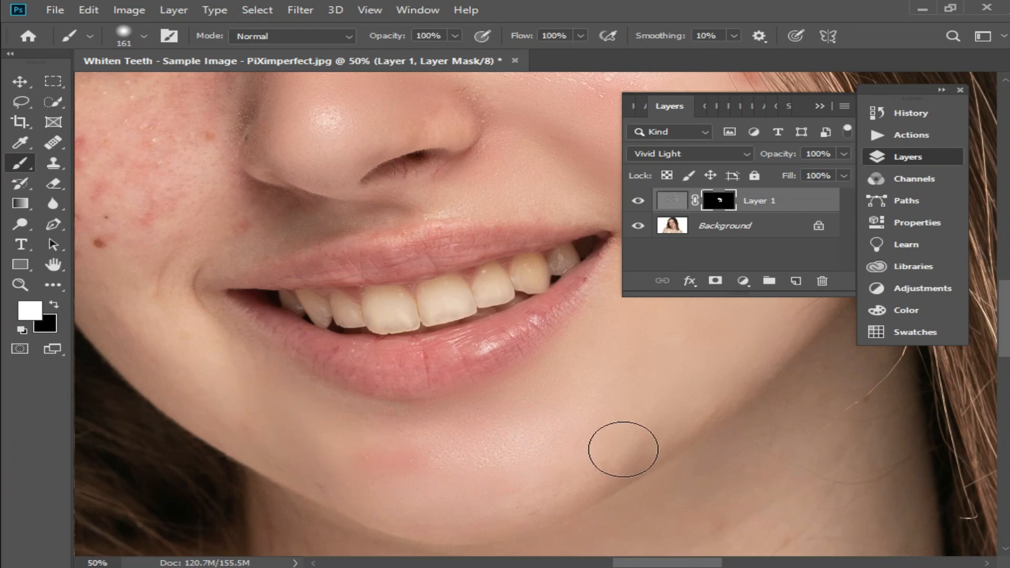
drag(120, 276, 289, 489)
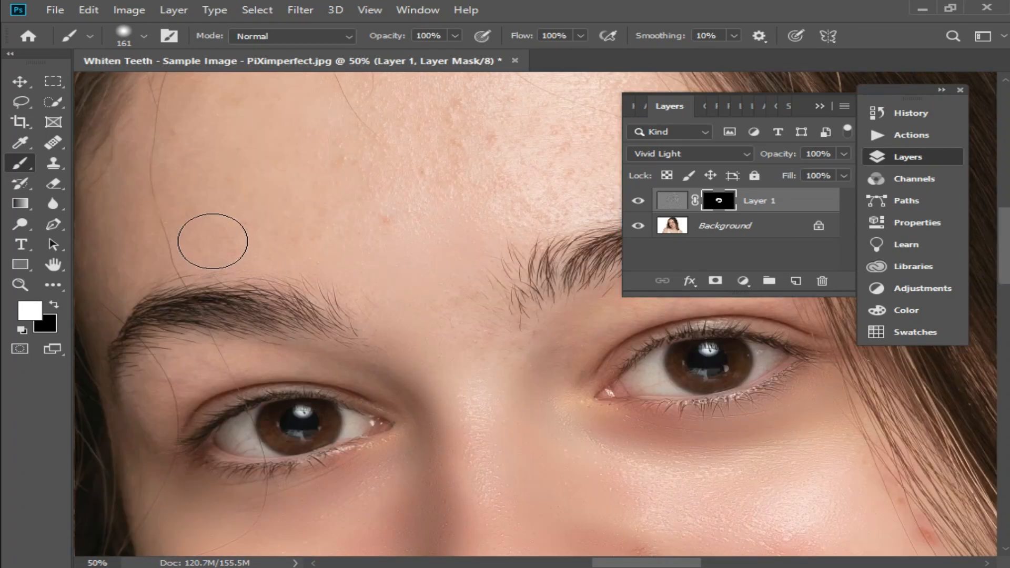
mouse_move(465, 205)
mouse_down()
mouse_move(431, 286)
mouse_move(395, 304)
mouse_up()
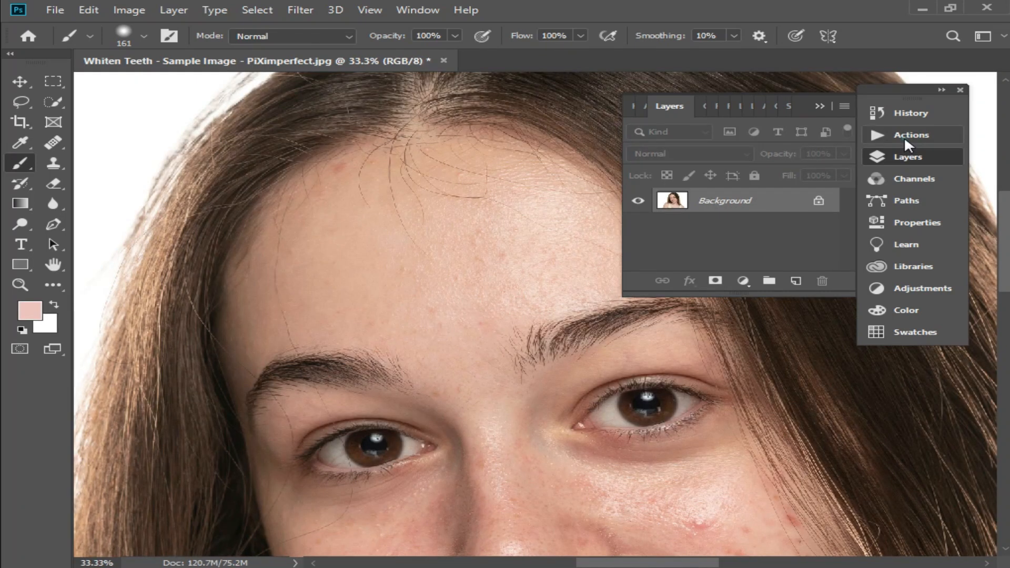
- Enable the dialog toggles for the High Pass and Gaussian Blur steps of Action 3
click(904, 137)
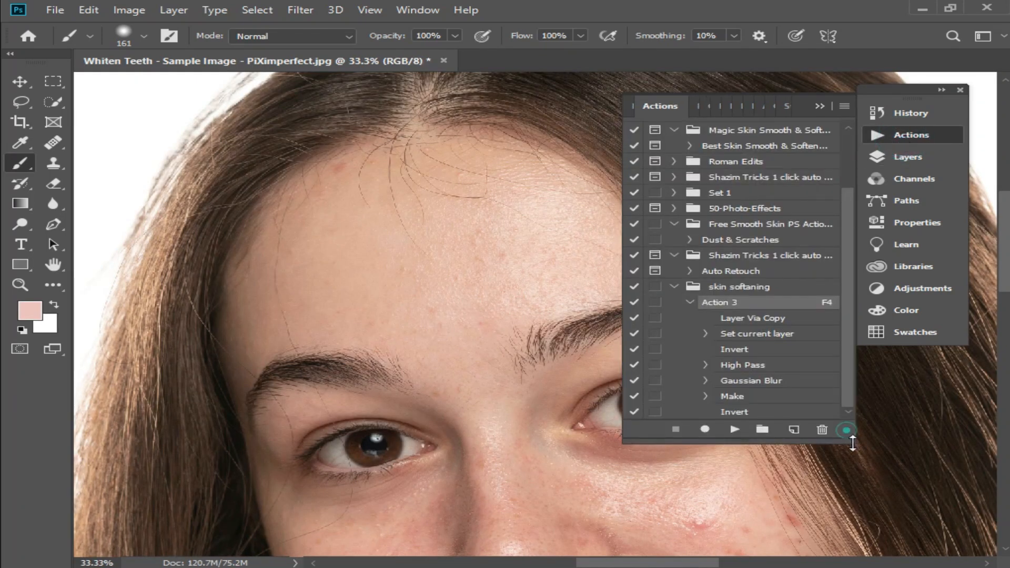
drag(847, 429, 845, 464)
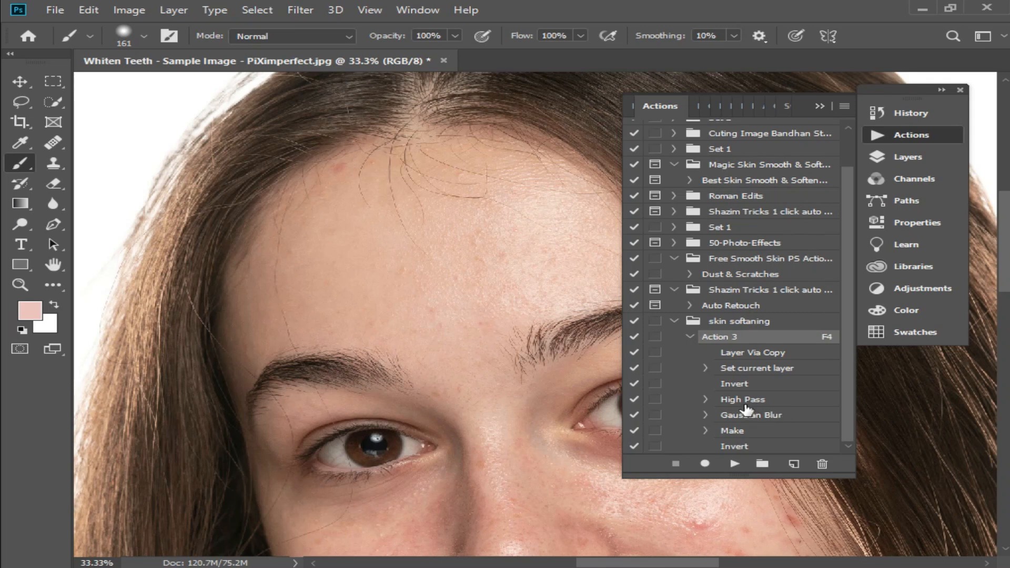
click(656, 400)
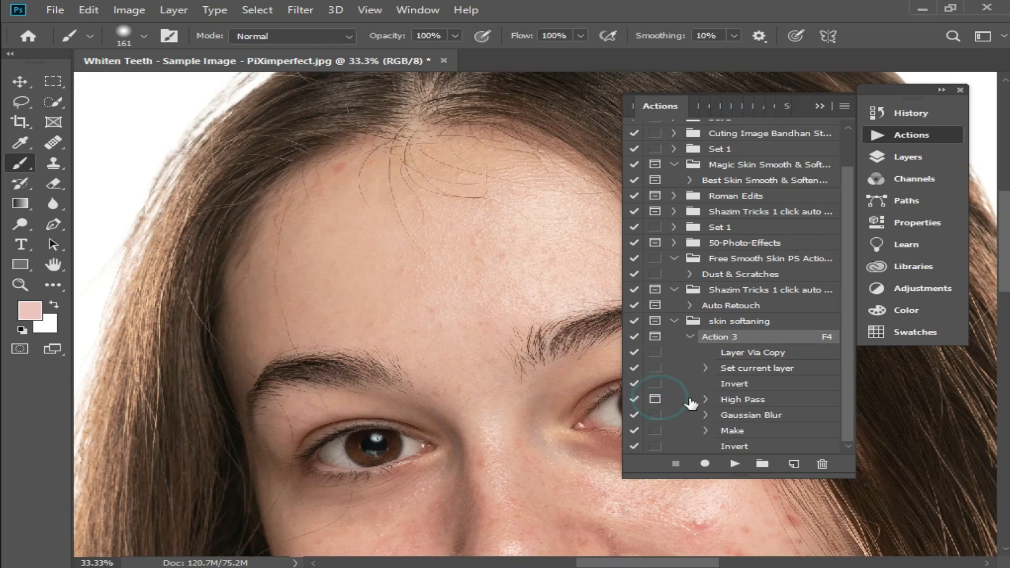
click(655, 417)
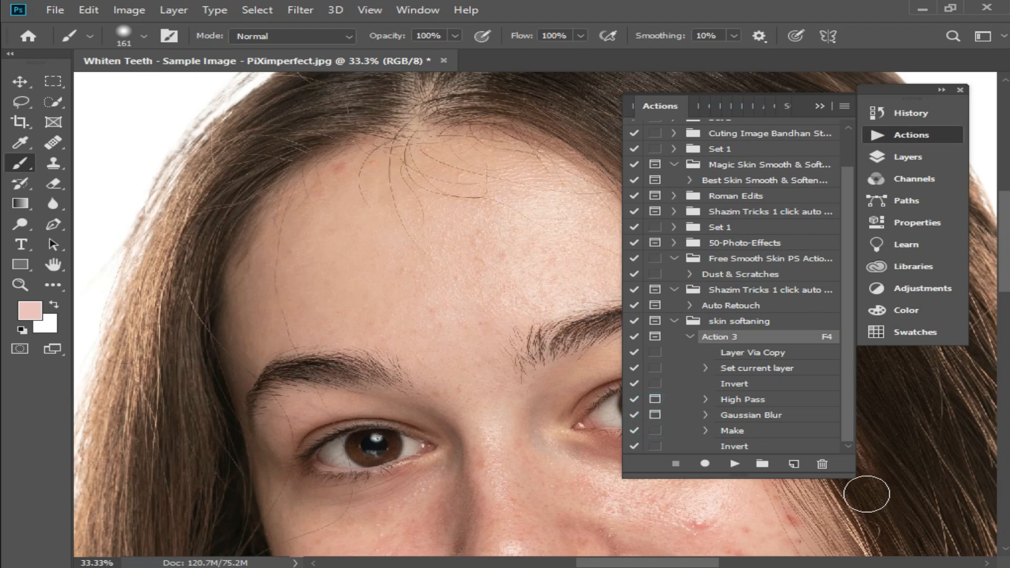
- Play Action 3, setting the High Pass radius to 42.9 pixels and the Gaussian Blur radius to 1.3 pixels
click(676, 321)
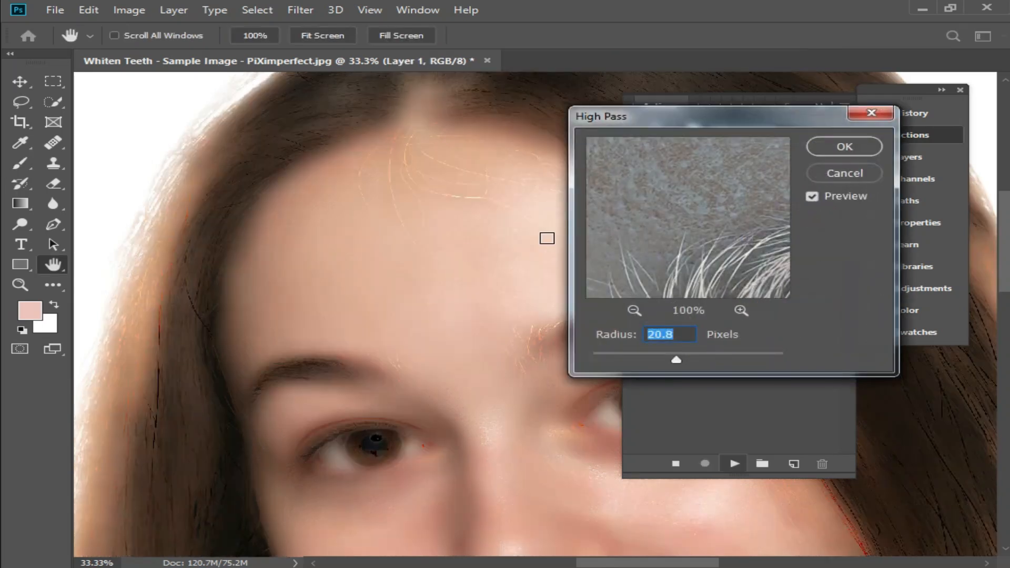
drag(680, 357, 693, 358)
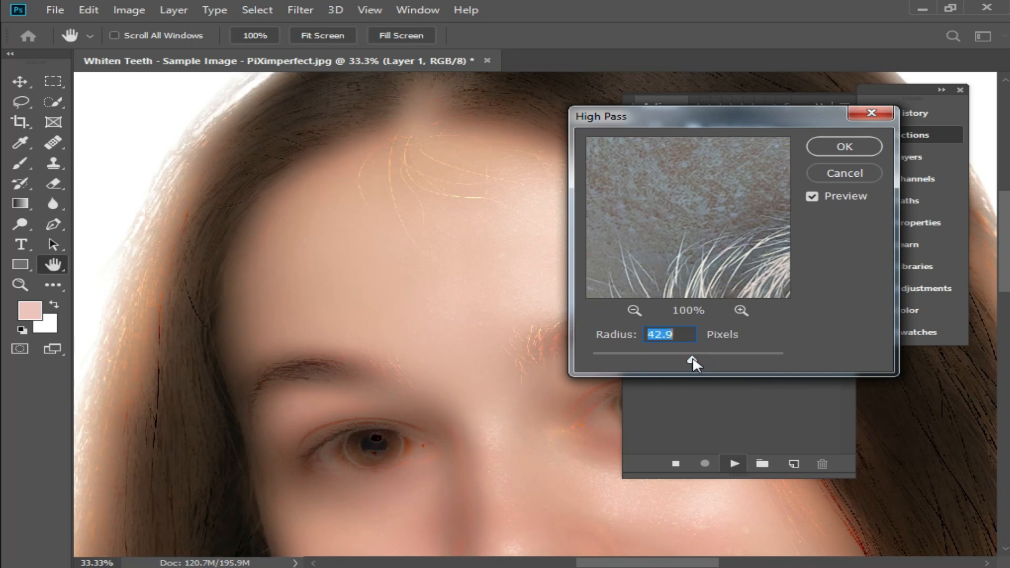
click(840, 147)
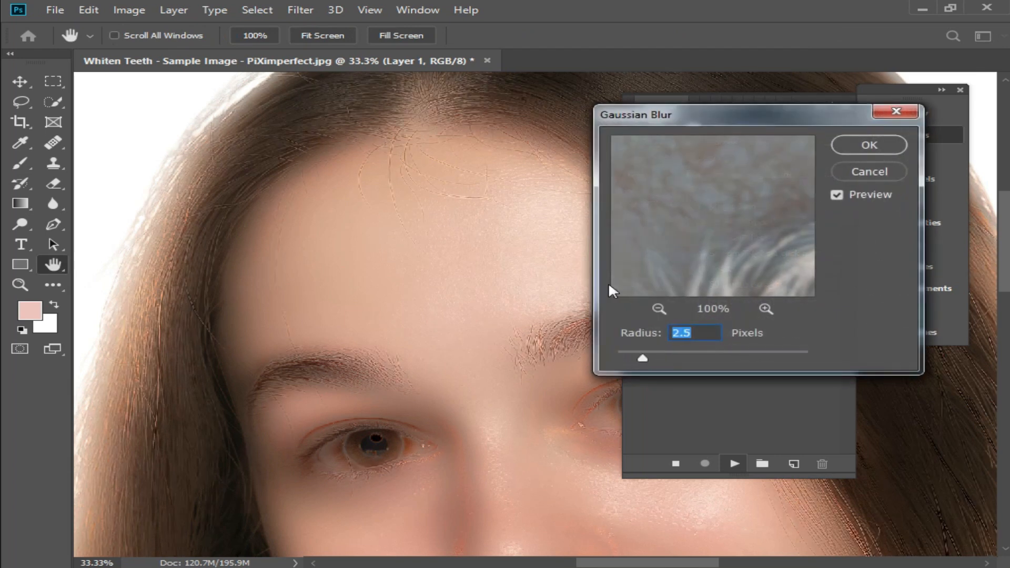
mouse_move(643, 356)
mouse_down()
mouse_move(624, 354)
mouse_move(676, 355)
mouse_move(624, 353)
mouse_up()
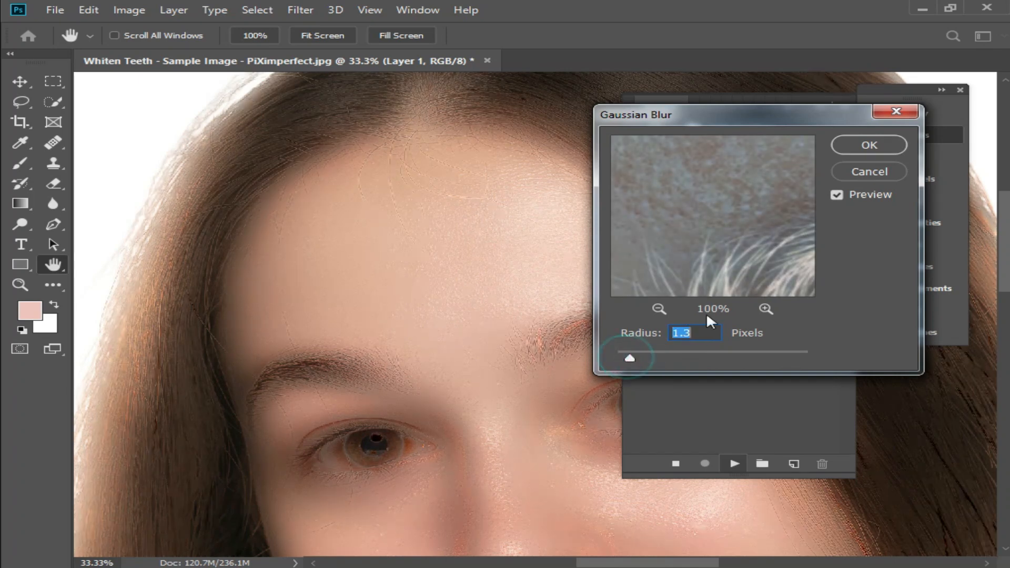
click(870, 146)
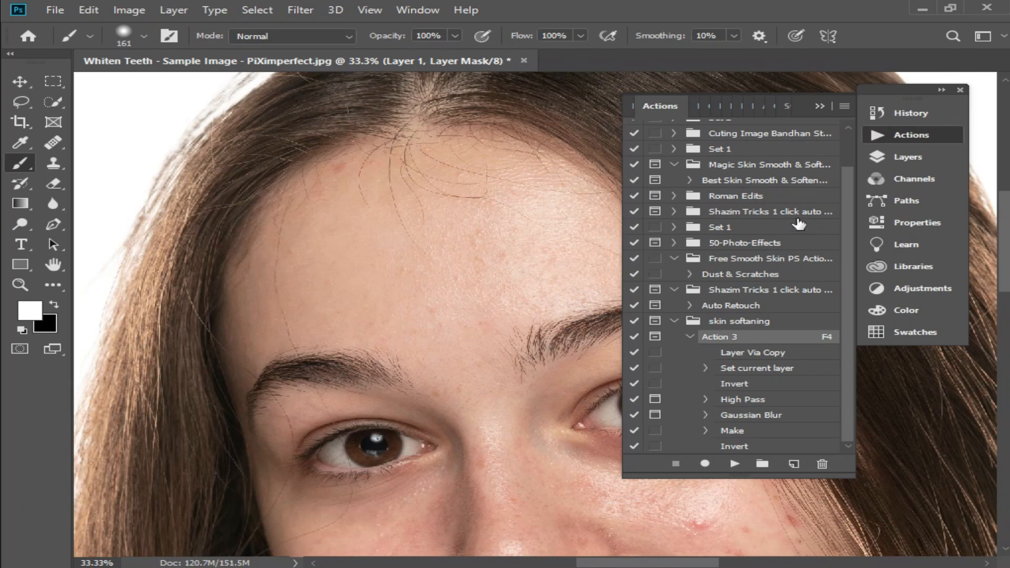
- Paint white on Layer 1's mask over the cheeks below the eyes to reveal the softening
click(819, 107)
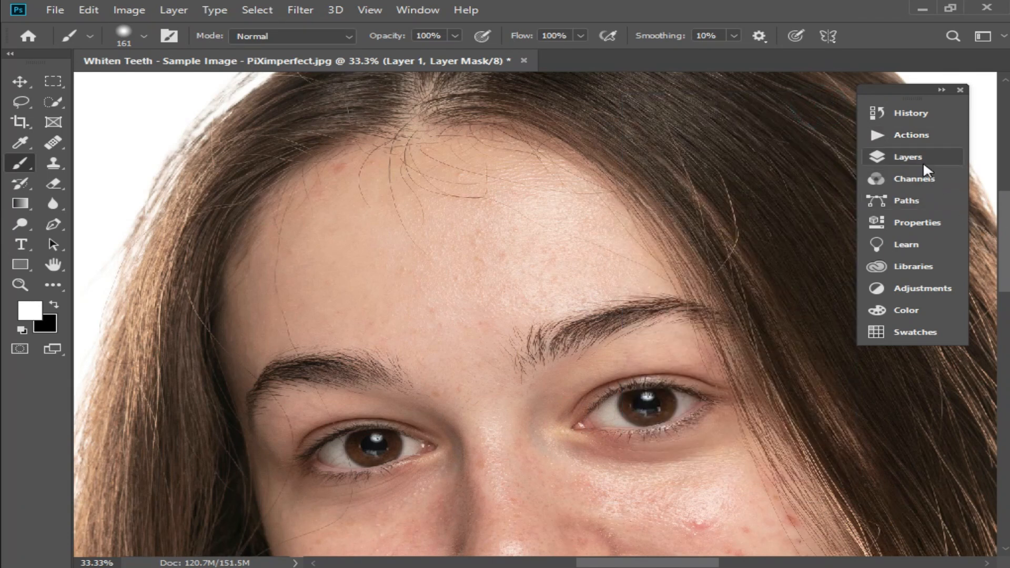
click(908, 158)
scroll(489, 324, up, 2)
mouse_move(482, 332)
mouse_down()
mouse_move(441, 369)
mouse_move(408, 245)
mouse_up()
key(alt+space)
click(456, 320)
drag(512, 416, 465, 266)
mouse_move(320, 242)
mouse_down()
mouse_move(384, 542)
mouse_move(495, 457)
mouse_move(805, 413)
mouse_move(717, 474)
mouse_move(638, 463)
mouse_up()
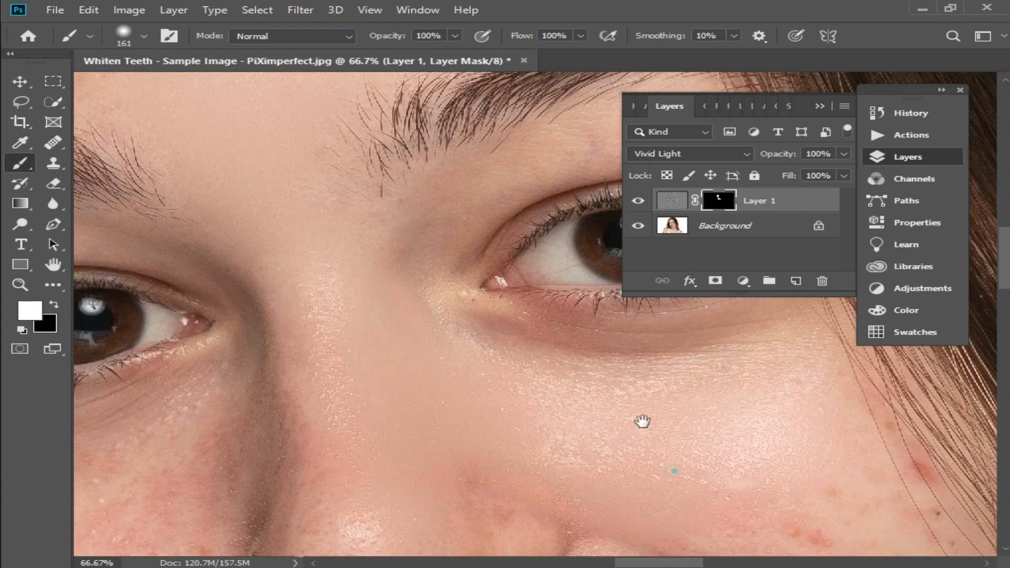
drag(642, 421, 579, 350)
mouse_move(841, 395)
mouse_down()
mouse_move(799, 325)
mouse_move(788, 525)
mouse_move(646, 390)
mouse_move(445, 298)
mouse_move(554, 311)
mouse_up()
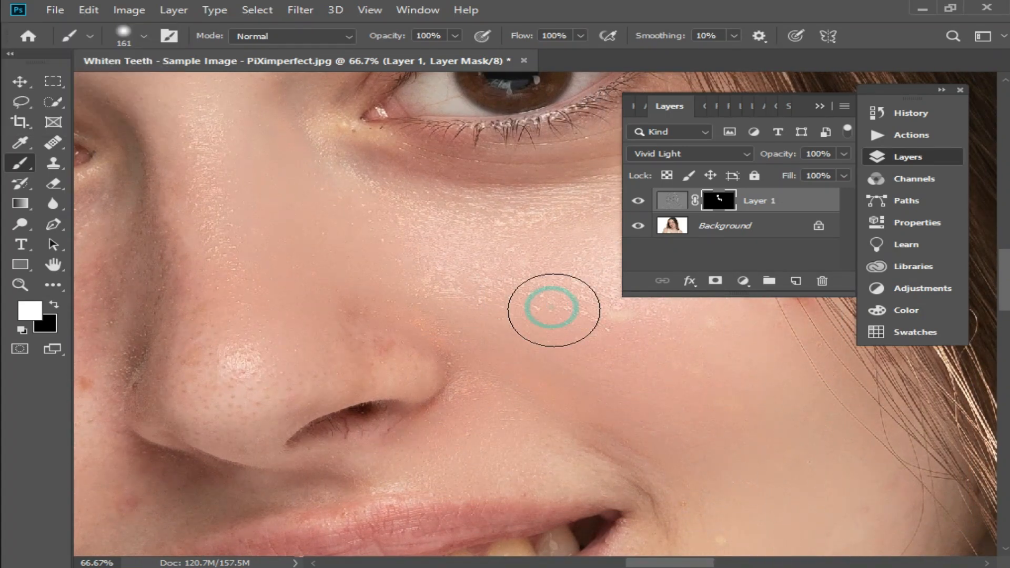
drag(284, 365, 445, 342)
click(402, 310)
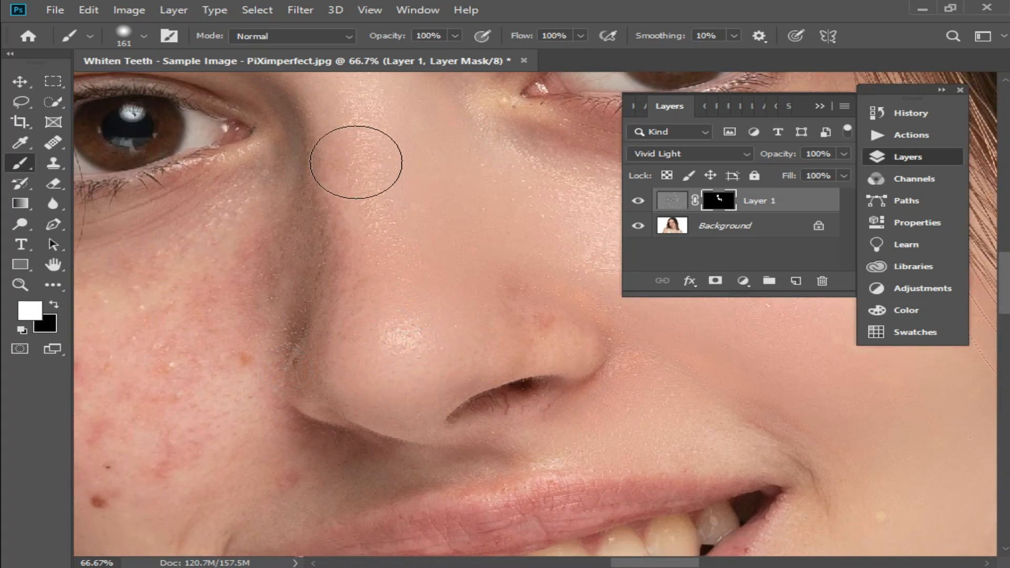
- Paint white on the mask beside the nose, around the mouth and over the chin
drag(302, 174, 294, 258)
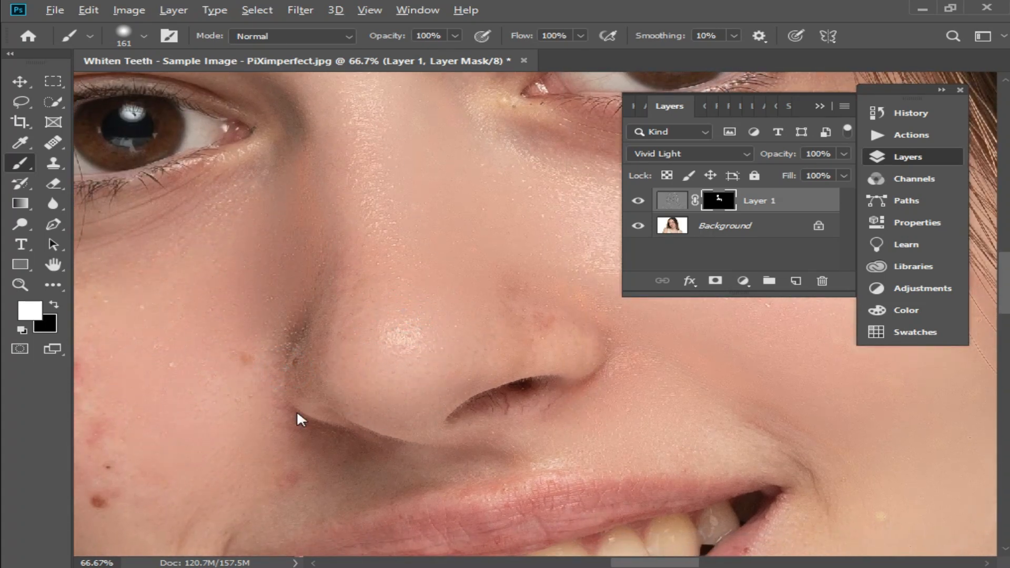
drag(295, 401, 517, 287)
mouse_move(291, 242)
mouse_down()
mouse_move(312, 396)
mouse_move(325, 395)
mouse_move(289, 375)
mouse_move(216, 271)
mouse_move(179, 122)
mouse_move(328, 186)
mouse_move(359, 216)
mouse_move(393, 479)
mouse_move(492, 566)
mouse_move(427, 303)
mouse_up()
alt+click(474, 286)
drag(493, 220, 453, 340)
alt+click(513, 321)
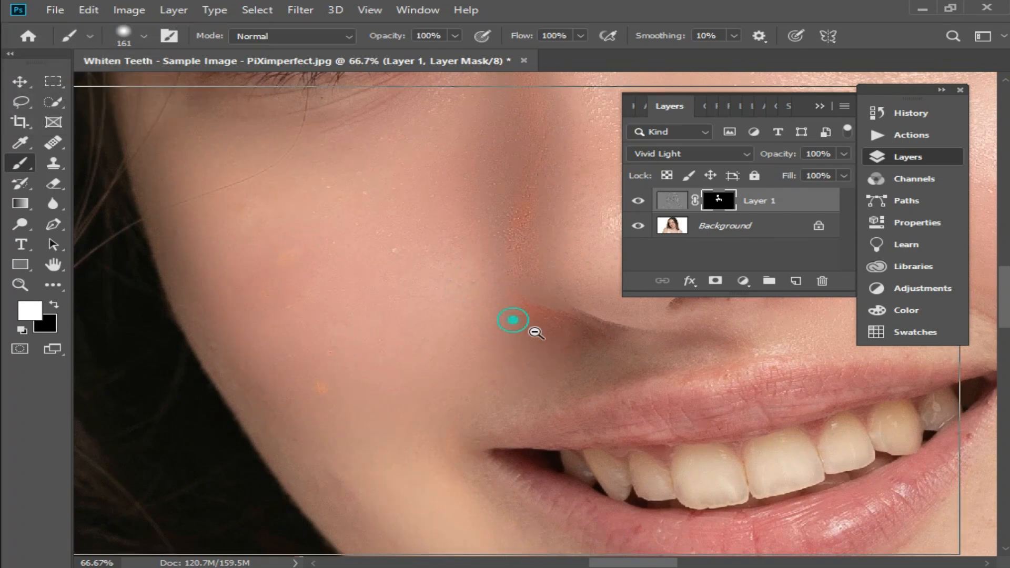
drag(687, 367, 490, 315)
mouse_move(421, 444)
mouse_down()
mouse_move(203, 523)
mouse_move(142, 514)
mouse_up()
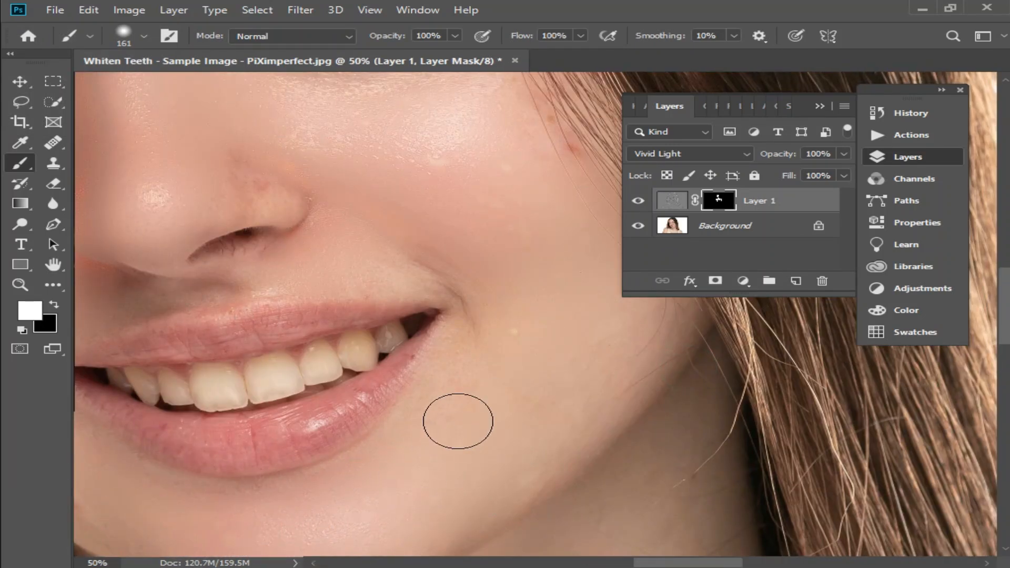
scroll(485, 216, down, 1)
scroll(557, 259, up, 2)
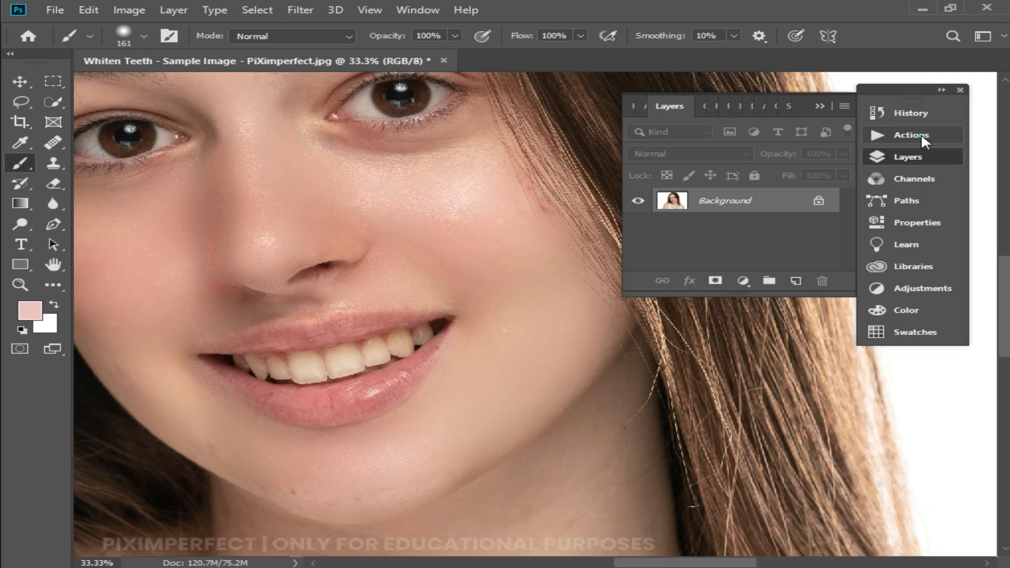
- Save the skin softaning action set as skin softaning in the Action Photoshop folder
click(920, 133)
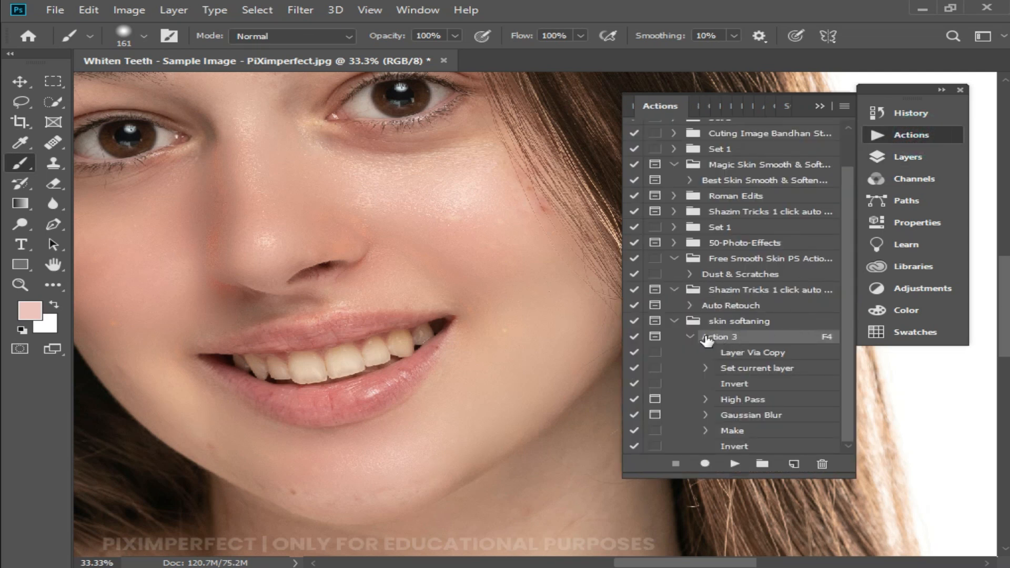
click(674, 321)
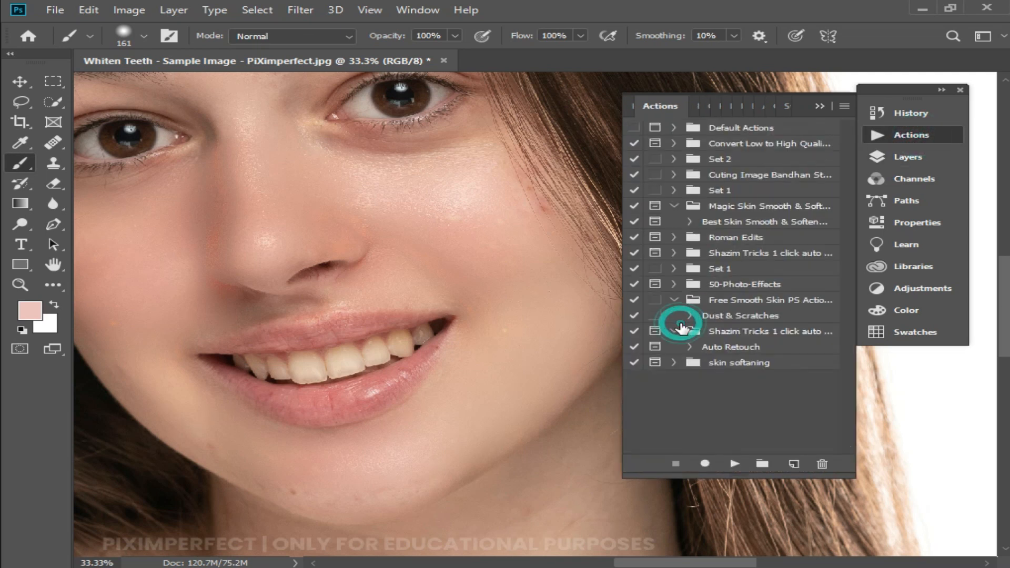
click(736, 368)
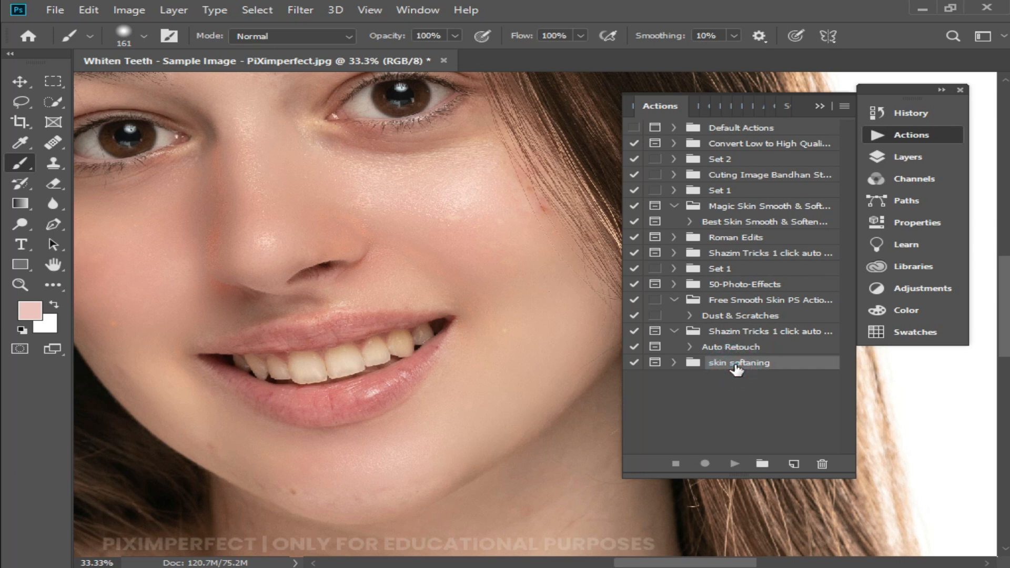
click(843, 107)
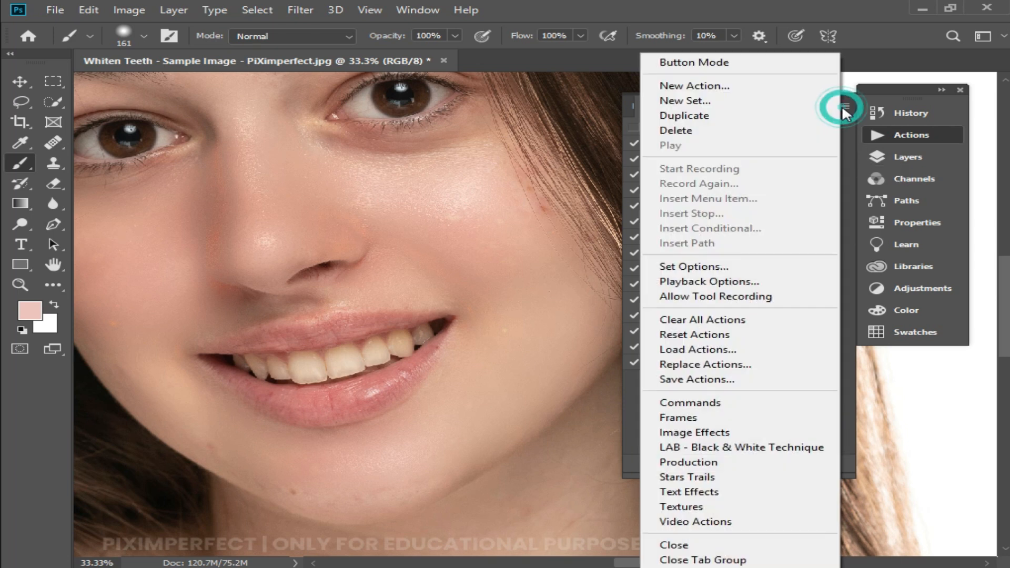
click(702, 380)
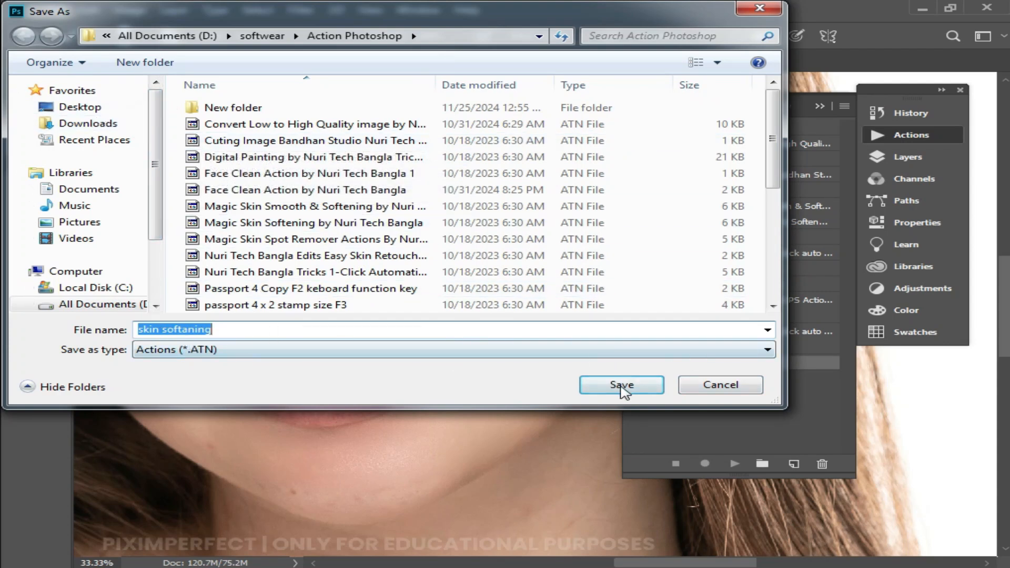
click(621, 388)
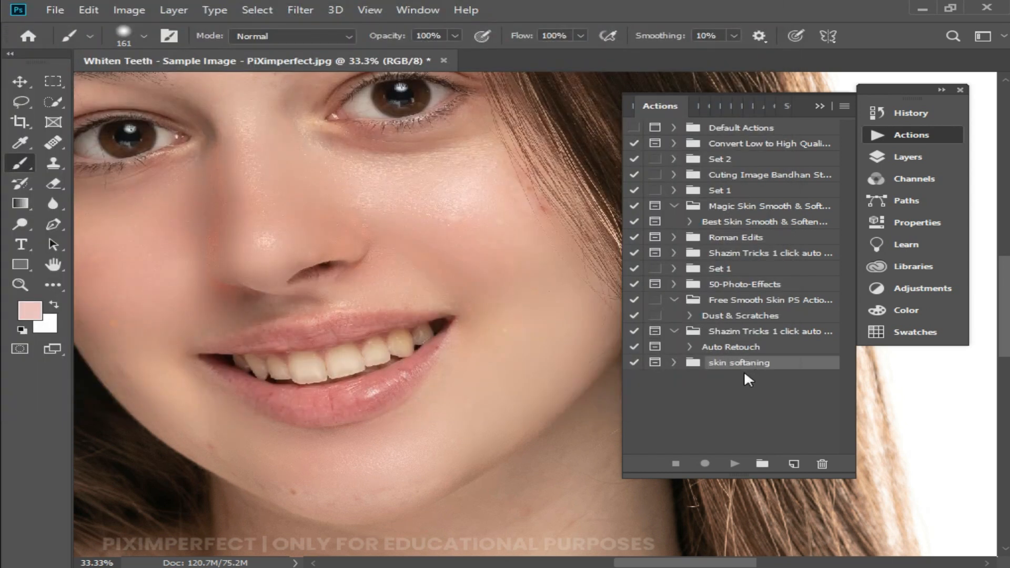
- Delete the skin softaning set from the Actions panel
click(822, 463)
click(481, 356)
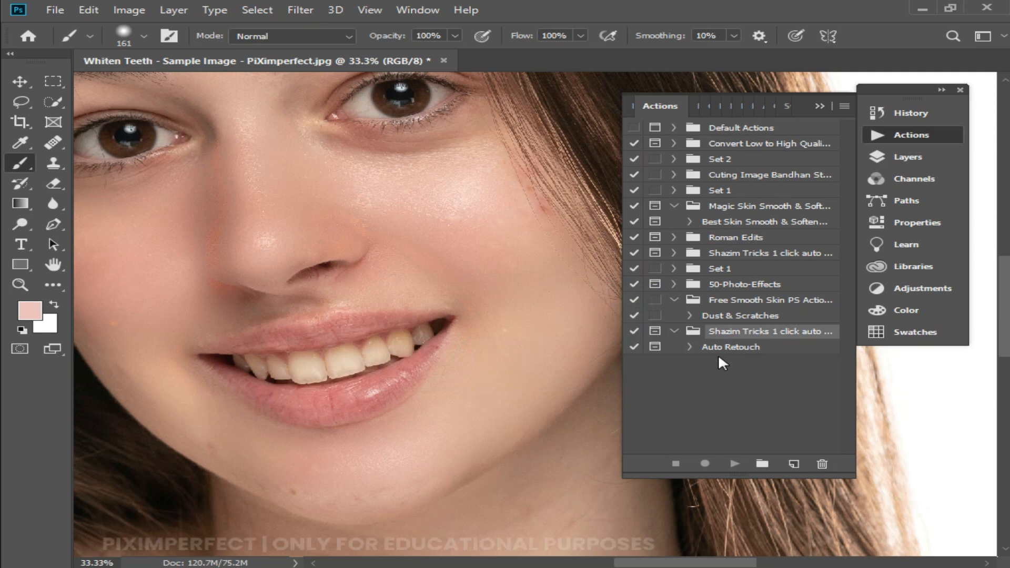
click(765, 379)
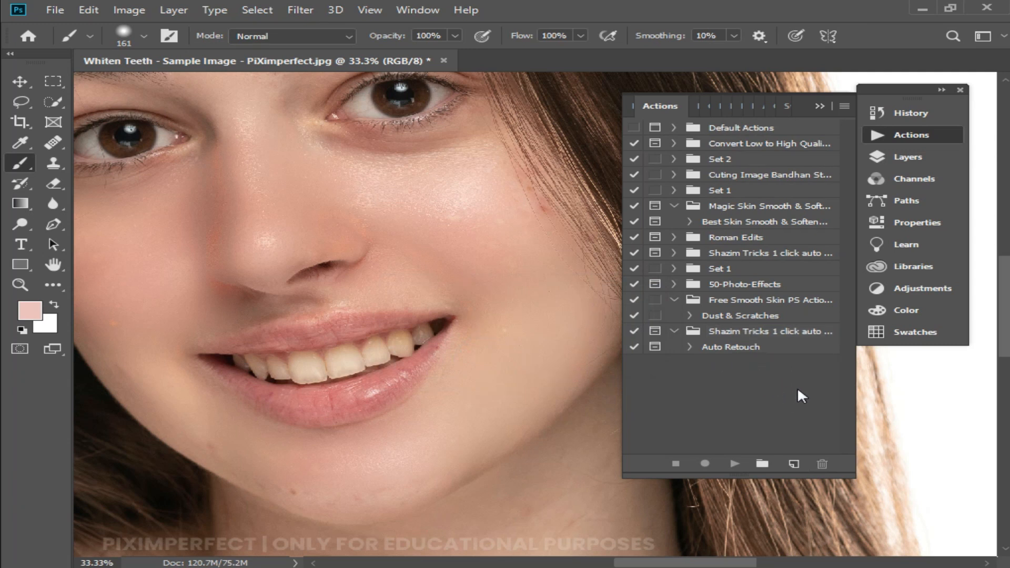
- Load the skin softaning action set from the Action Photoshop folder into the Actions panel
click(842, 105)
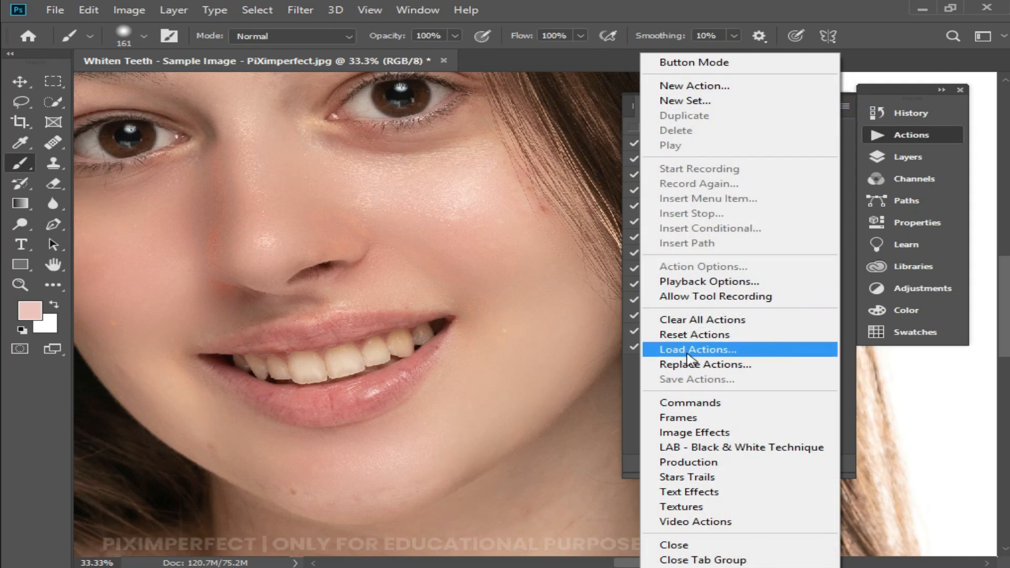
click(710, 350)
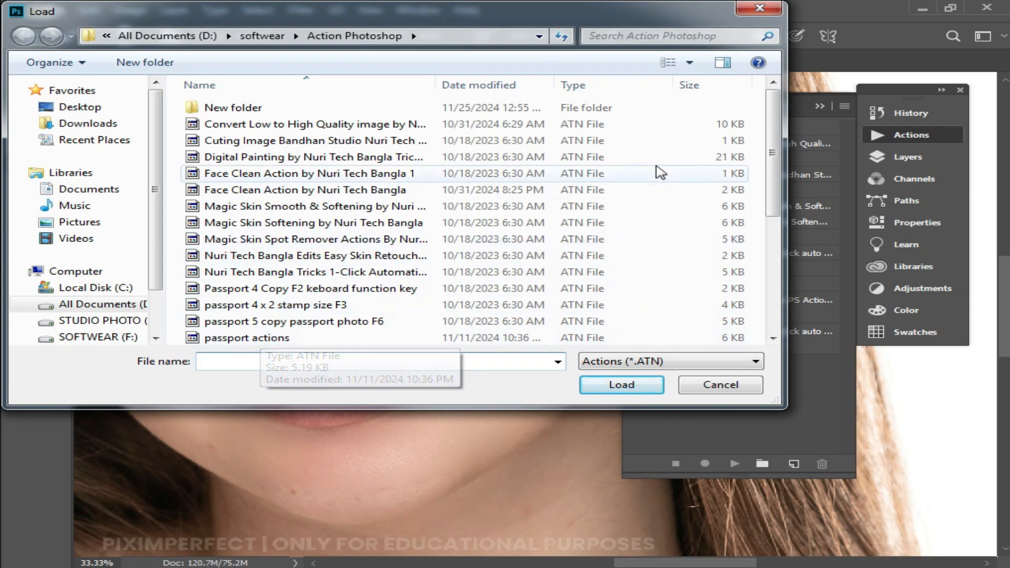
drag(773, 136, 773, 266)
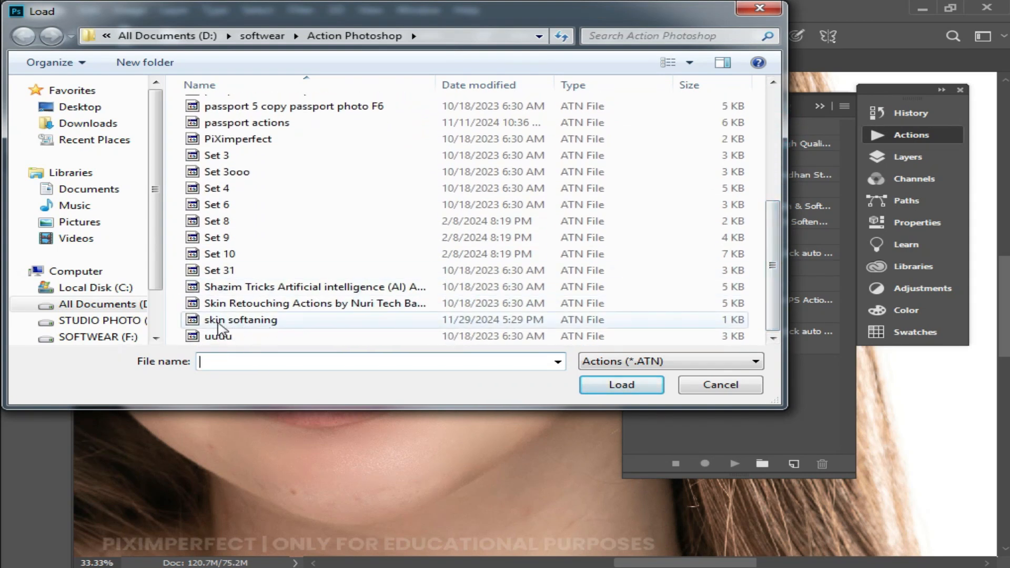
click(231, 321)
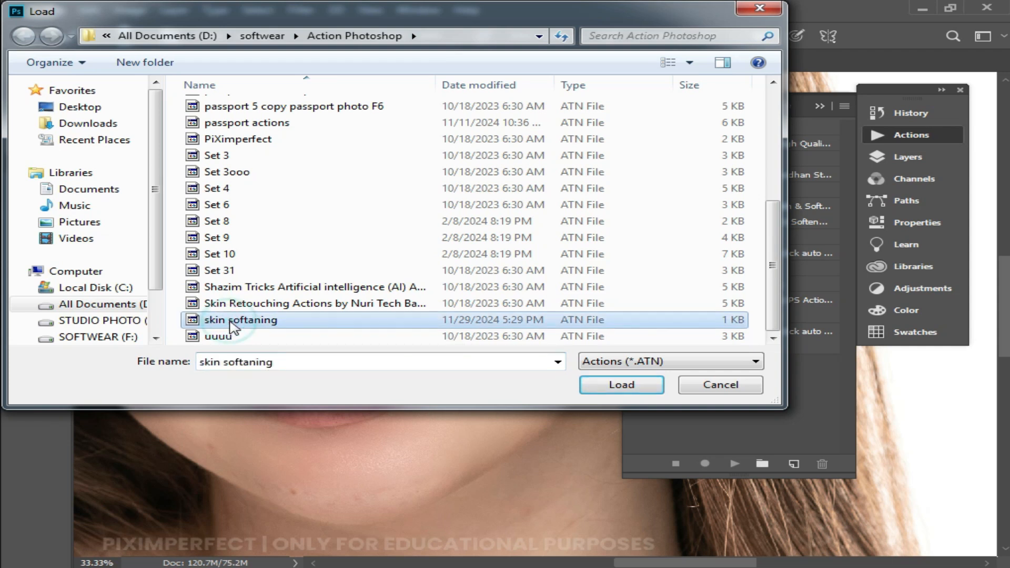
click(639, 384)
click(542, 373)
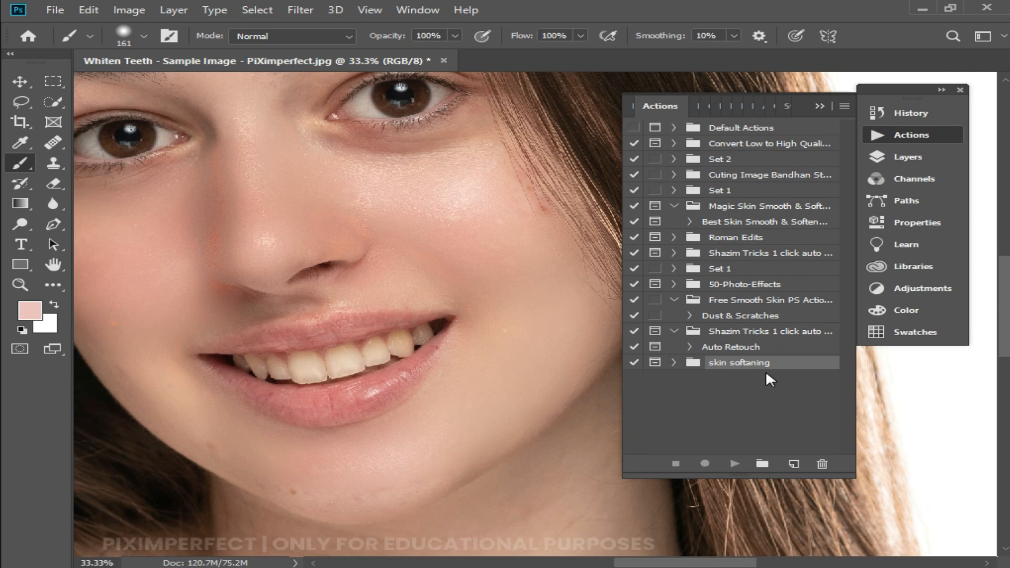
- Play Action 3 of the reloaded skin softaning set on the portrait, confirming the High Pass and Gaussian Blur dialogs
click(674, 364)
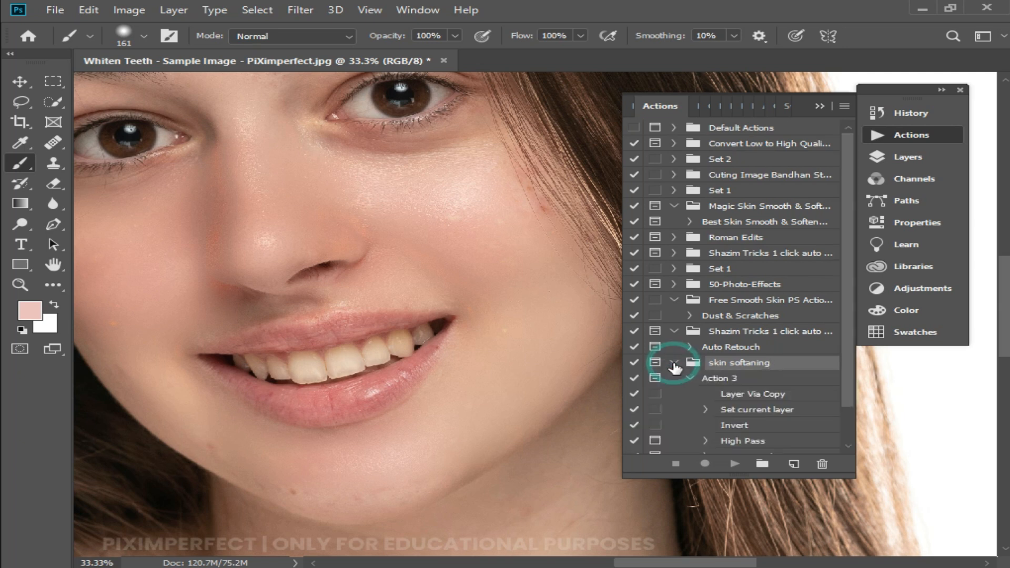
click(730, 384)
click(734, 464)
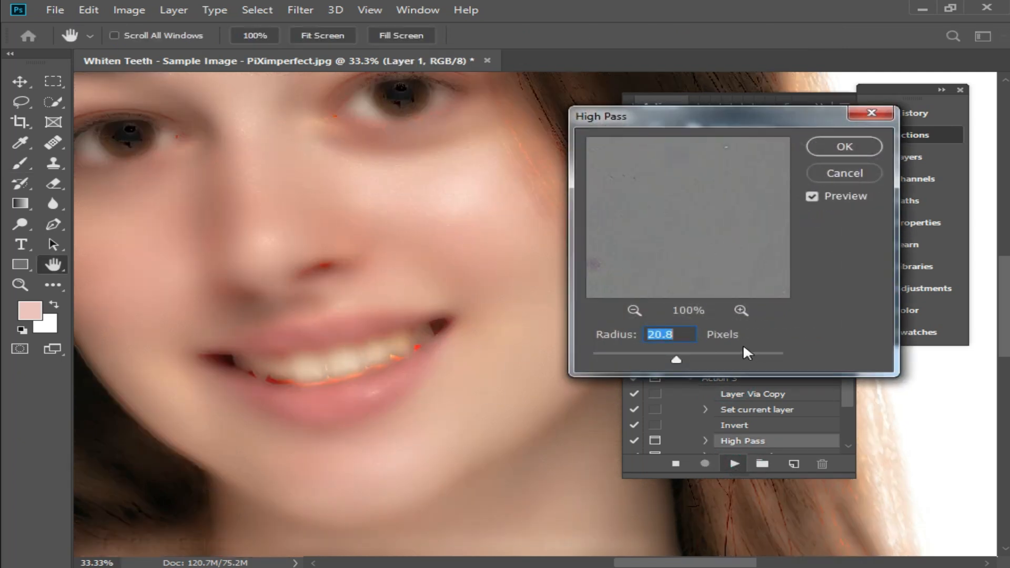
click(854, 147)
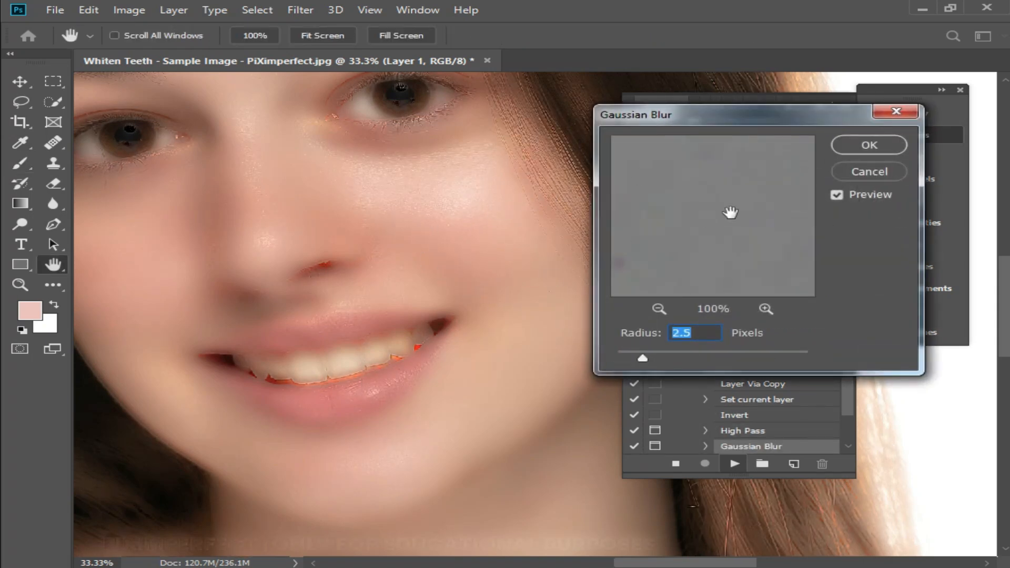
click(858, 144)
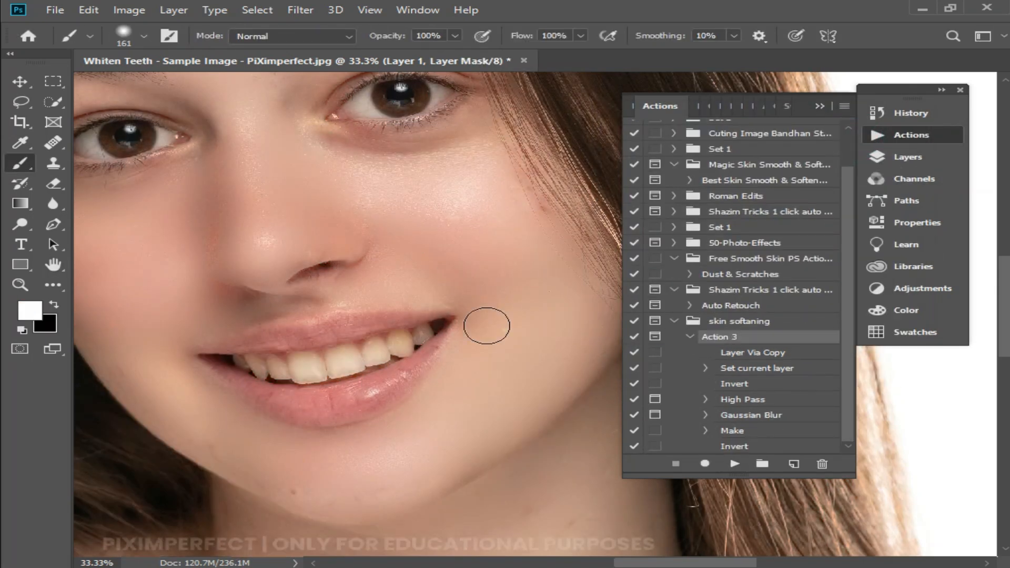
scroll(471, 279, up, 1)
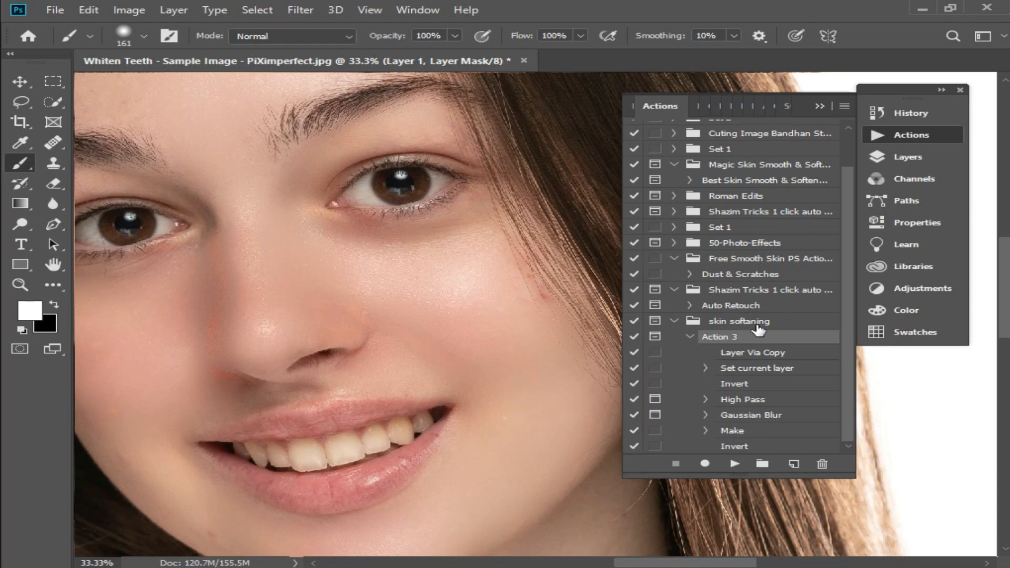
click(674, 321)
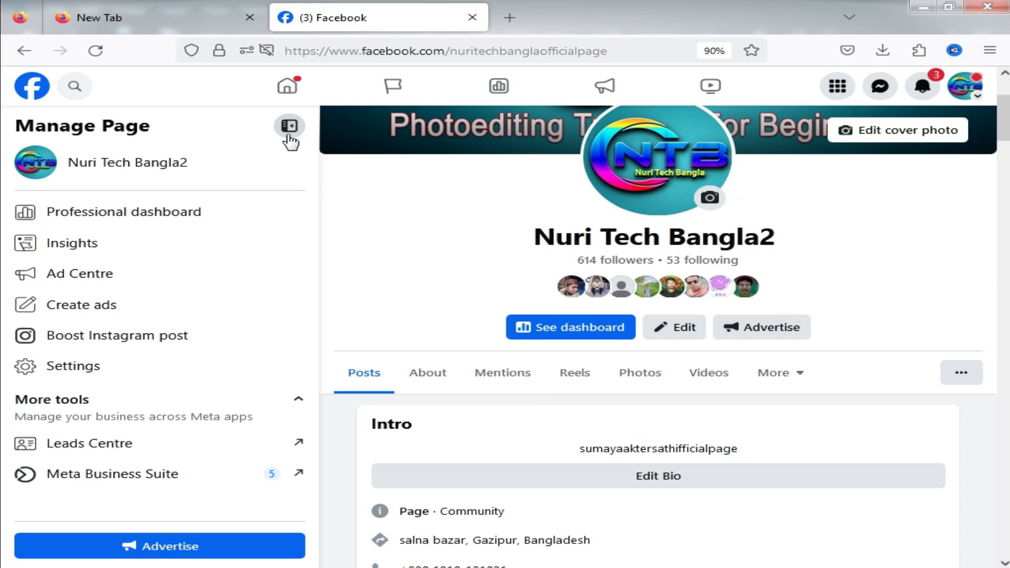
click(287, 125)
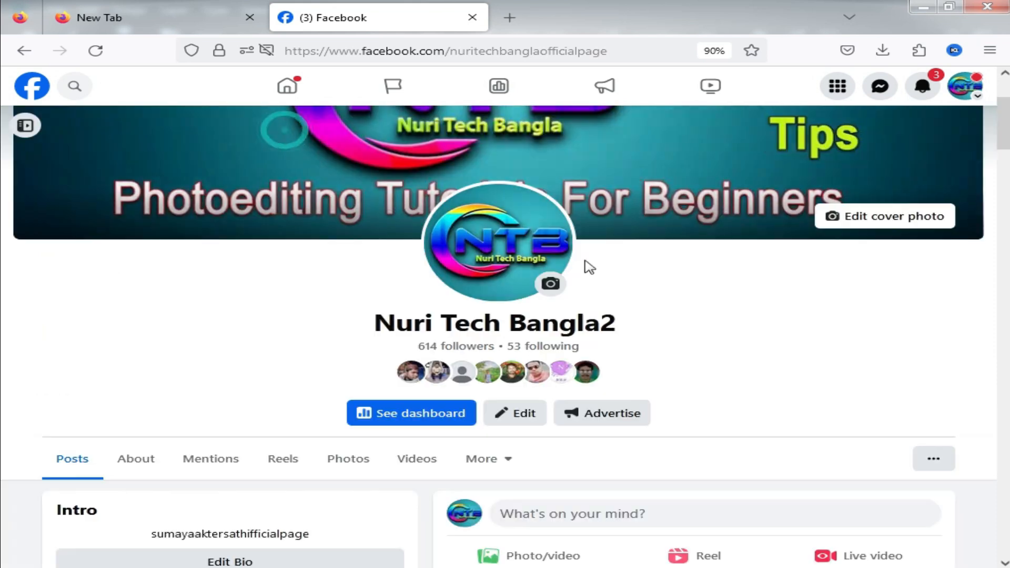
scroll(423, 259, down, 2)
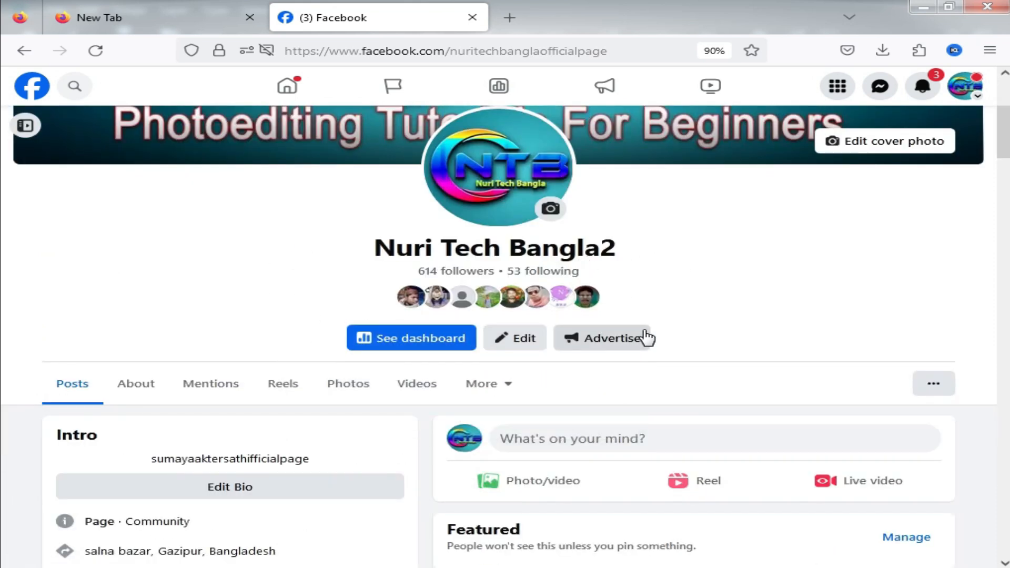
scroll(653, 348, down, 10)
scroll(555, 318, up, 2)
scroll(555, 318, up, 5)
scroll(626, 361, down, 2)
scroll(627, 361, up, 2)
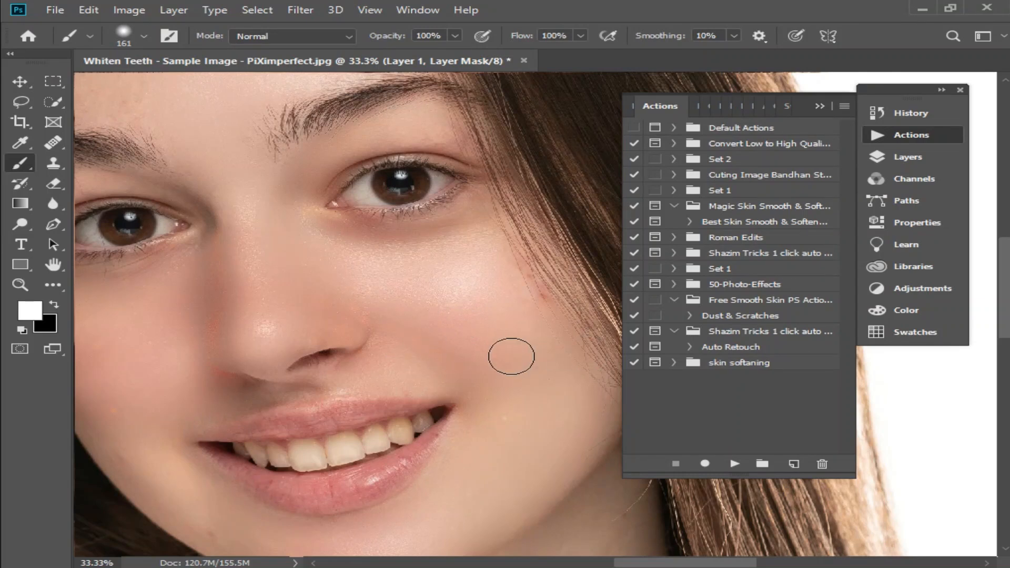
scroll(405, 316, down, 1)
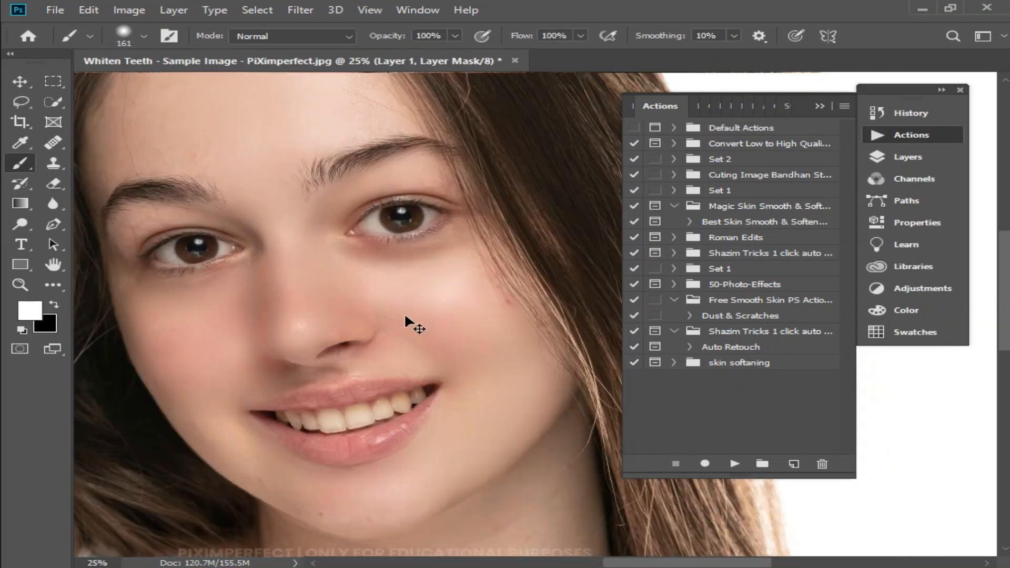